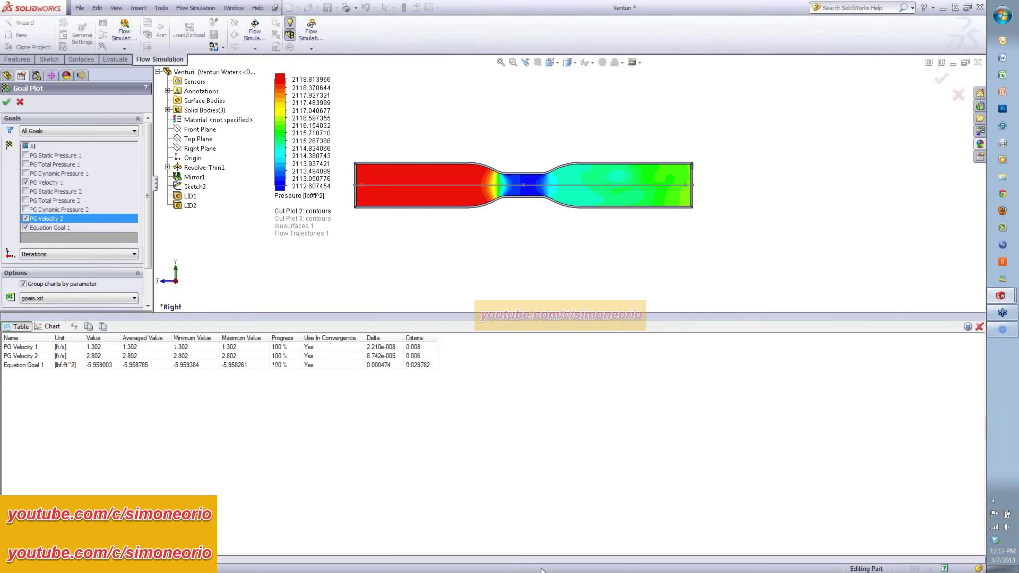
# Close the goal plot and close the Venturi model without saving
pyautogui.click(979, 326)
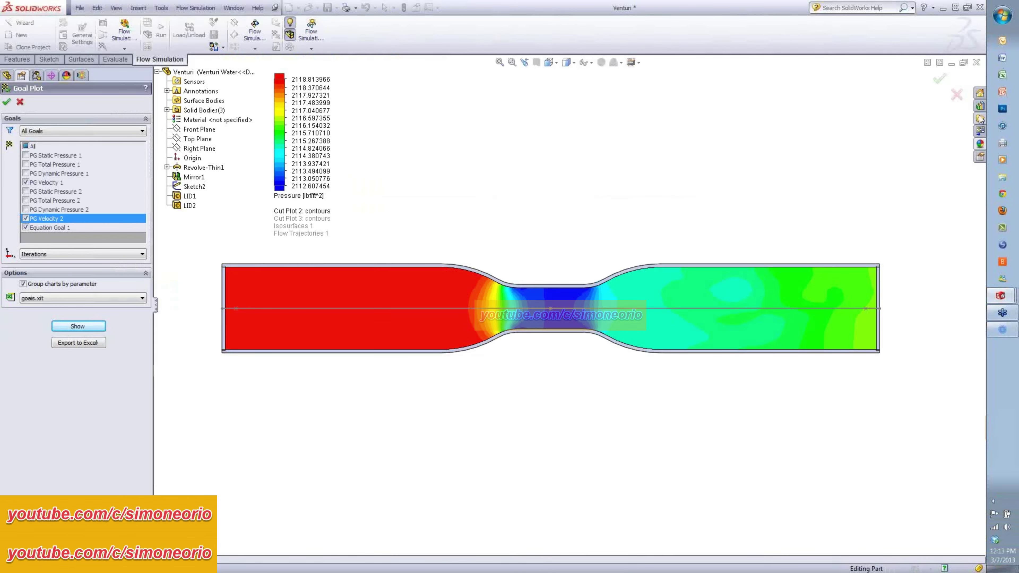
pyautogui.click(975, 63)
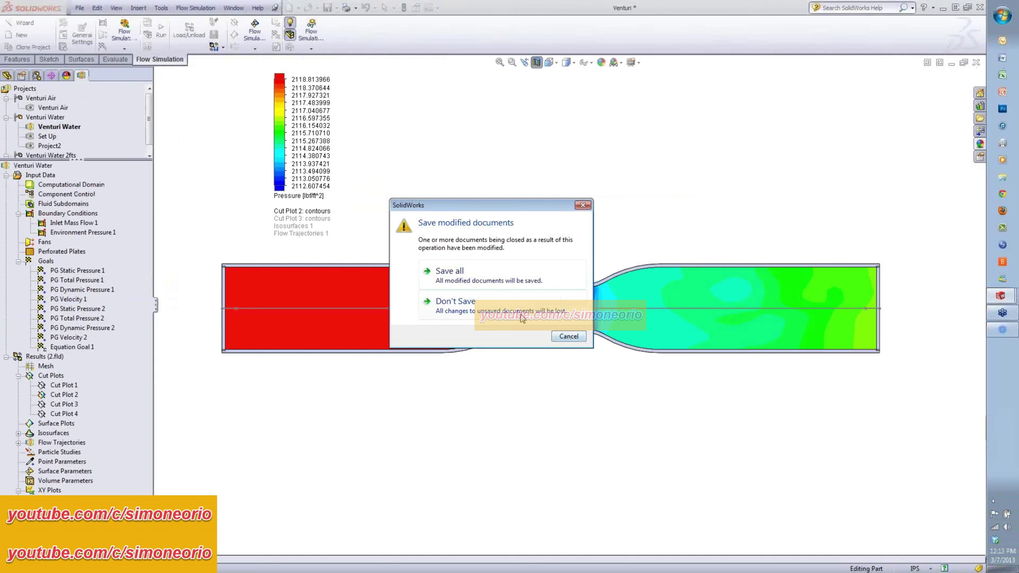
pyautogui.click(522, 314)
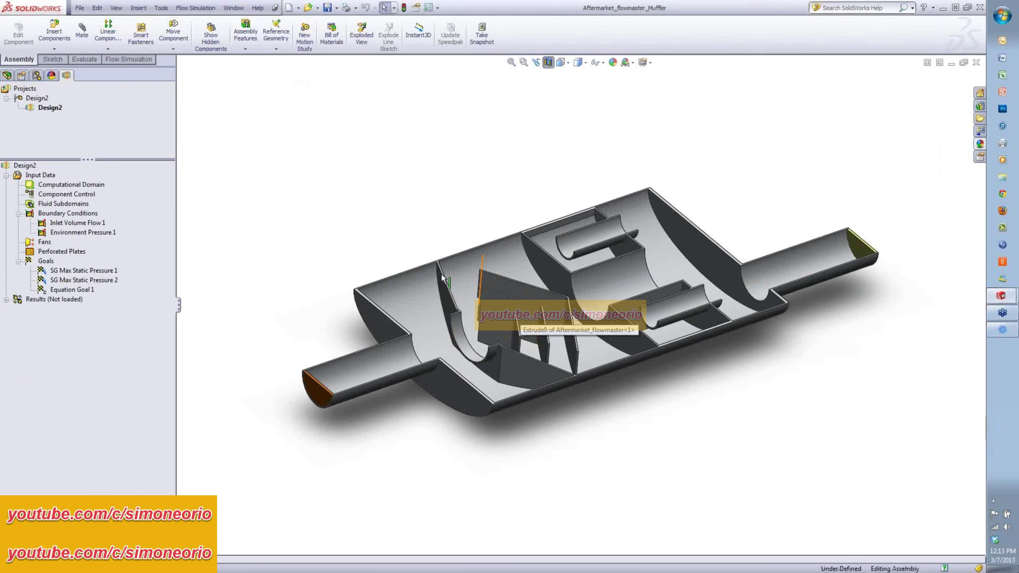
# Switch to the OEM_style_Muffler model and show its Flow Simulation tools
pyautogui.click(233, 8)
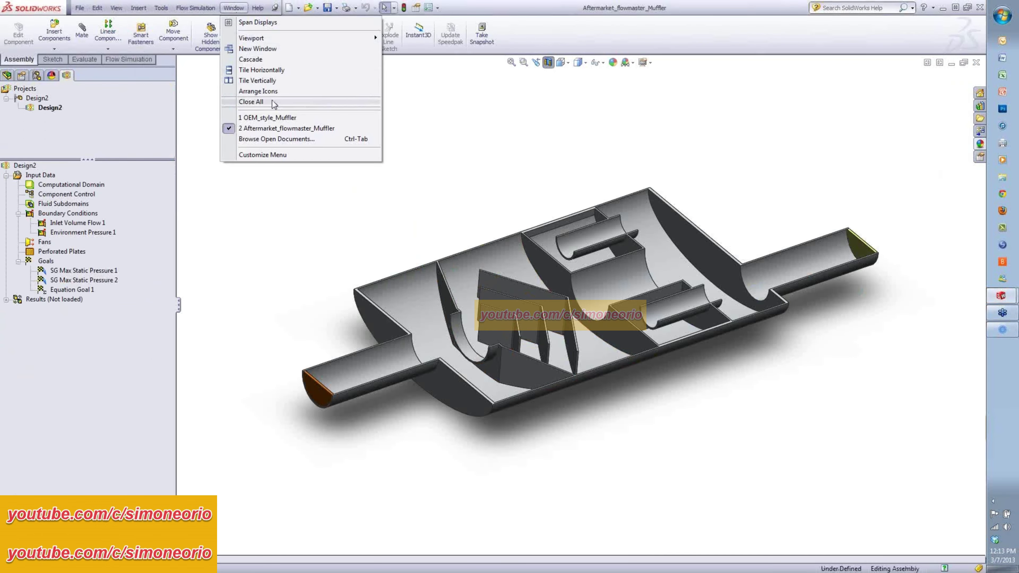
pyautogui.click(276, 118)
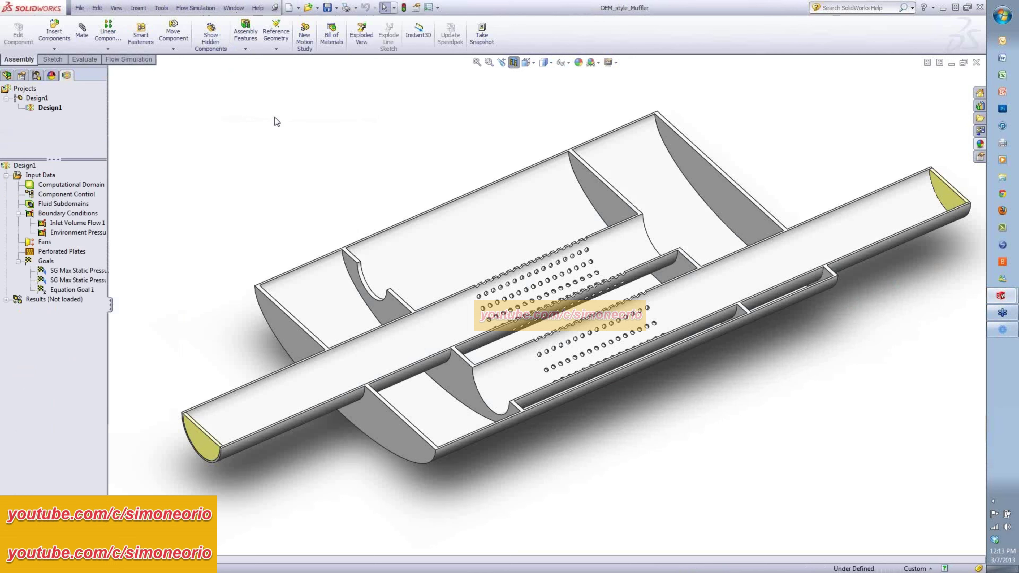
pyautogui.click(142, 60)
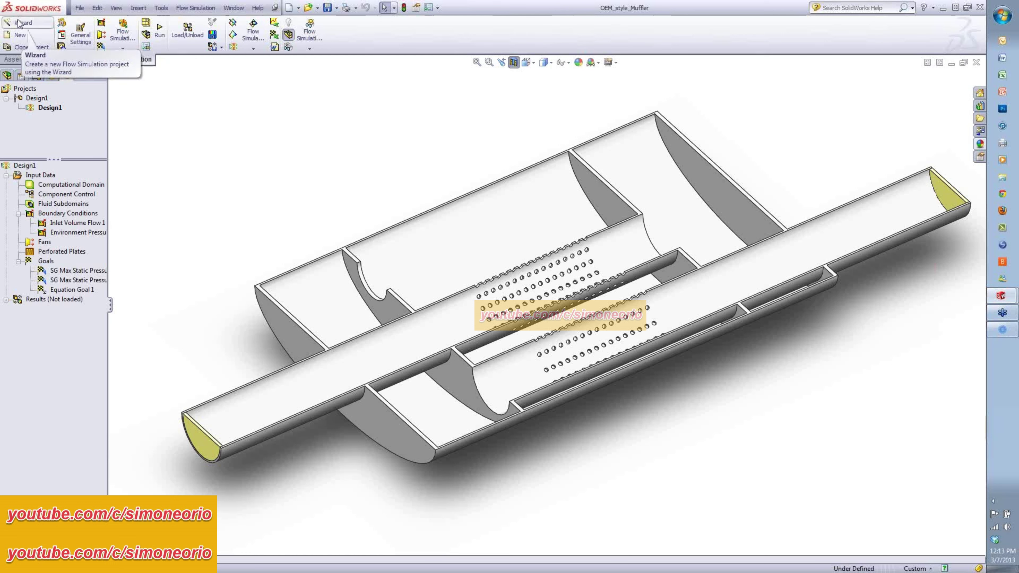
# Show the 3300 in^3/s inlet volume flow and 14.6959473 lbf/in^2 environment pressure callouts
pyautogui.click(61, 222)
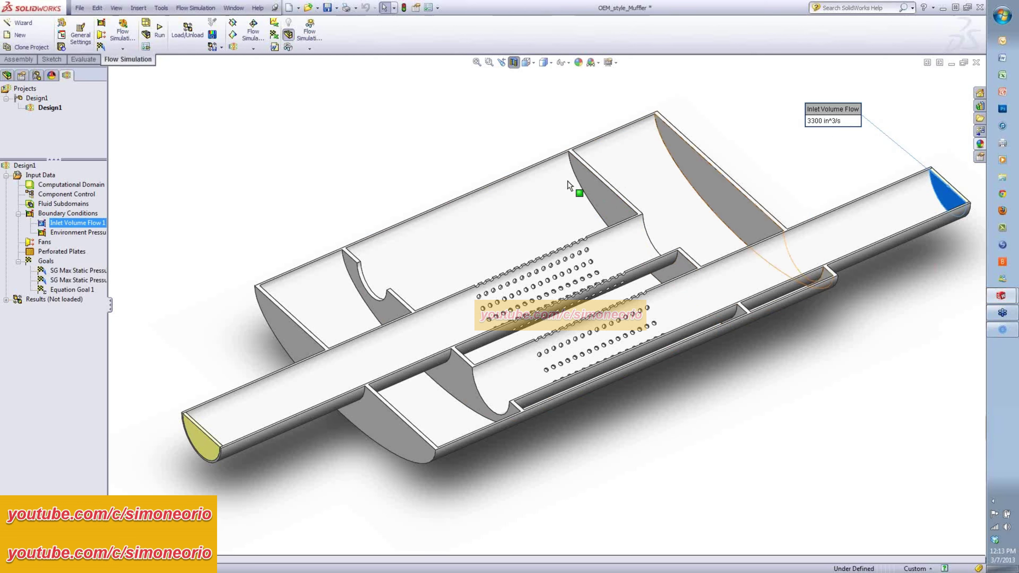
pyautogui.click(97, 234)
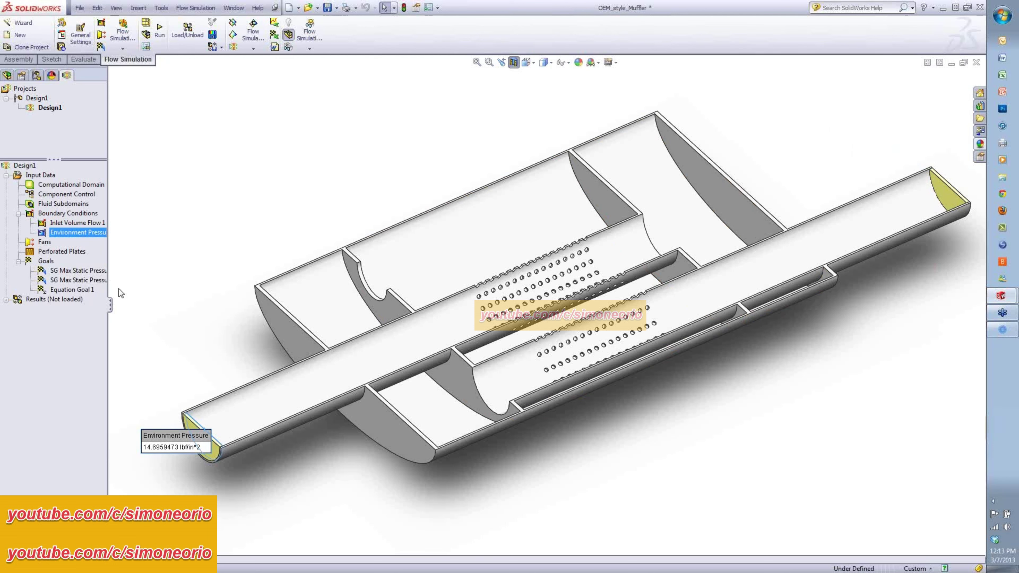
# Load the OEM muffler's simulation results and expand the Results list
pyautogui.rightClick(67, 301)
pyautogui.click(82, 306)
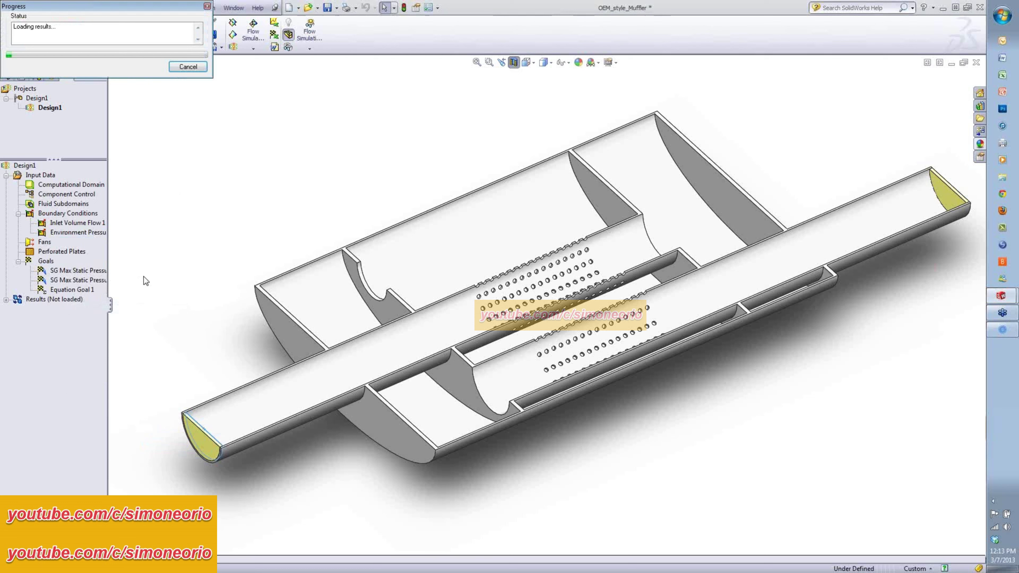
pyautogui.click(6, 300)
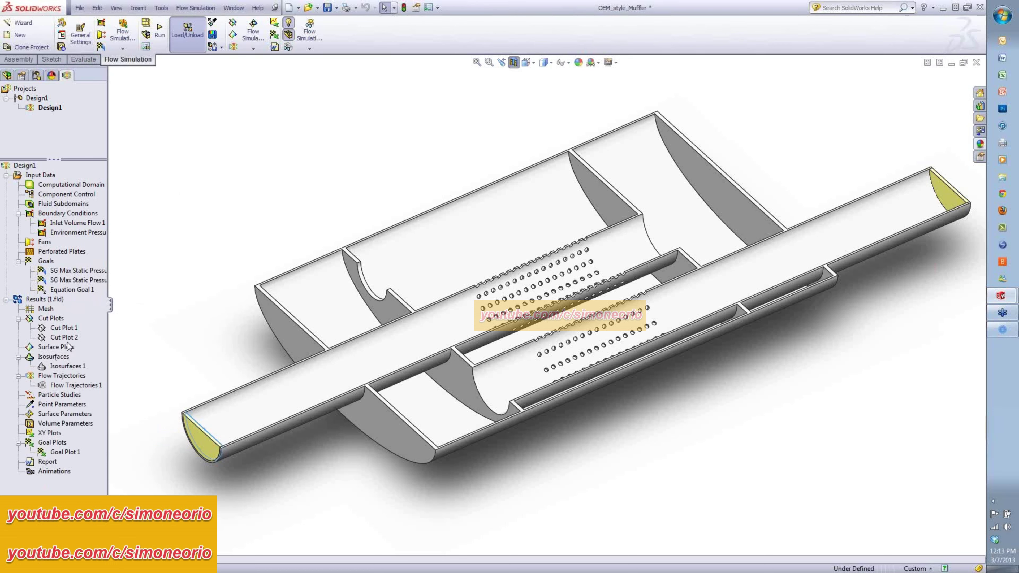
# Show Cut Plot 1 as pressure contours ranging 14.6877–15.4174 lbf/in^2
pyautogui.rightClick(73, 332)
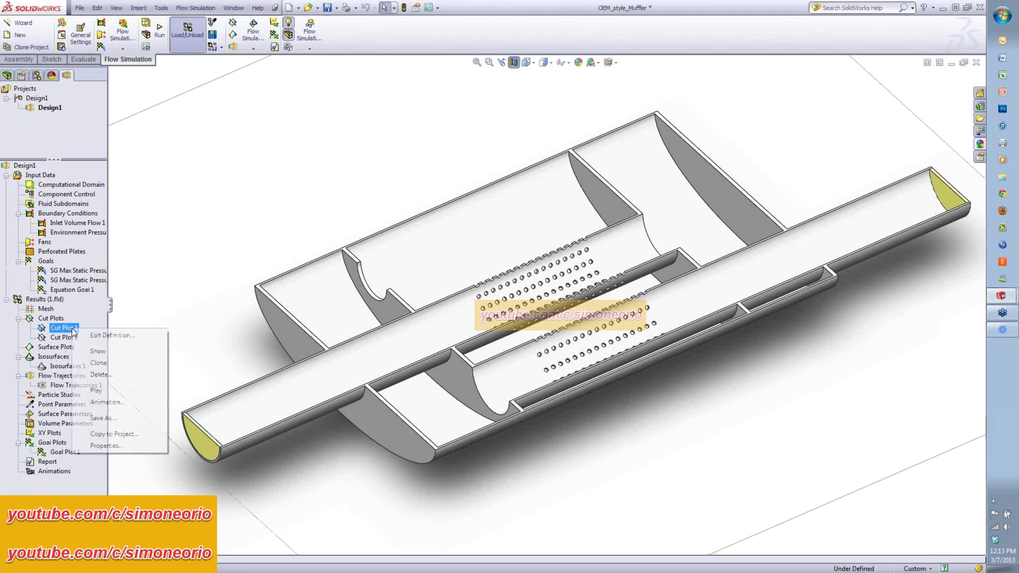
pyautogui.click(106, 353)
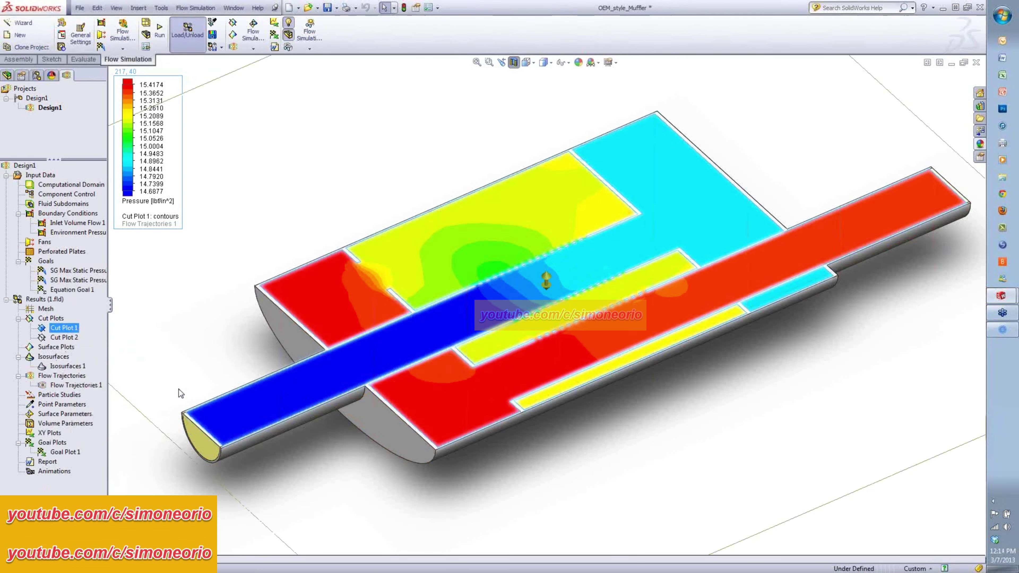
pyautogui.press('Escape')
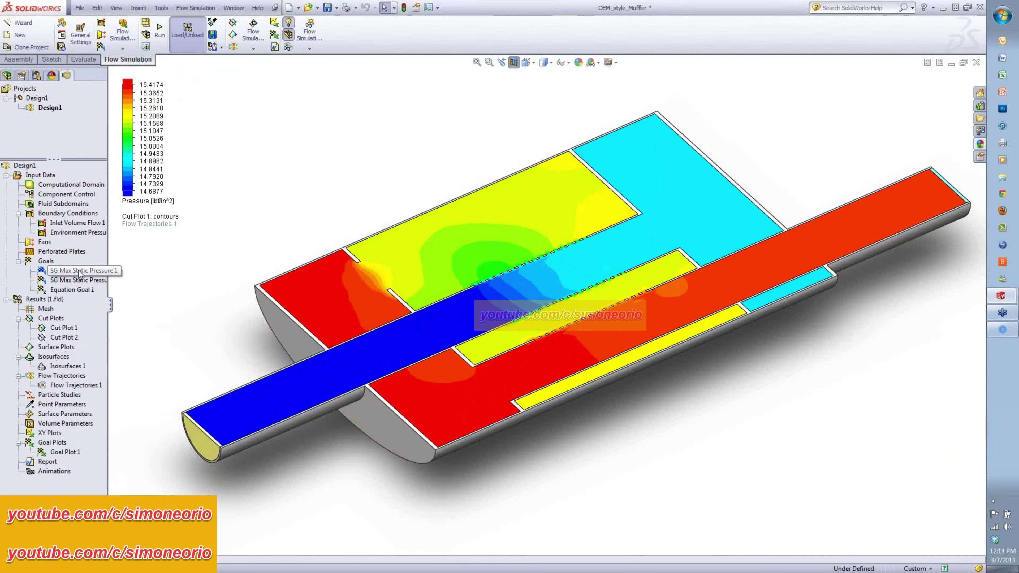
pyautogui.click(79, 270)
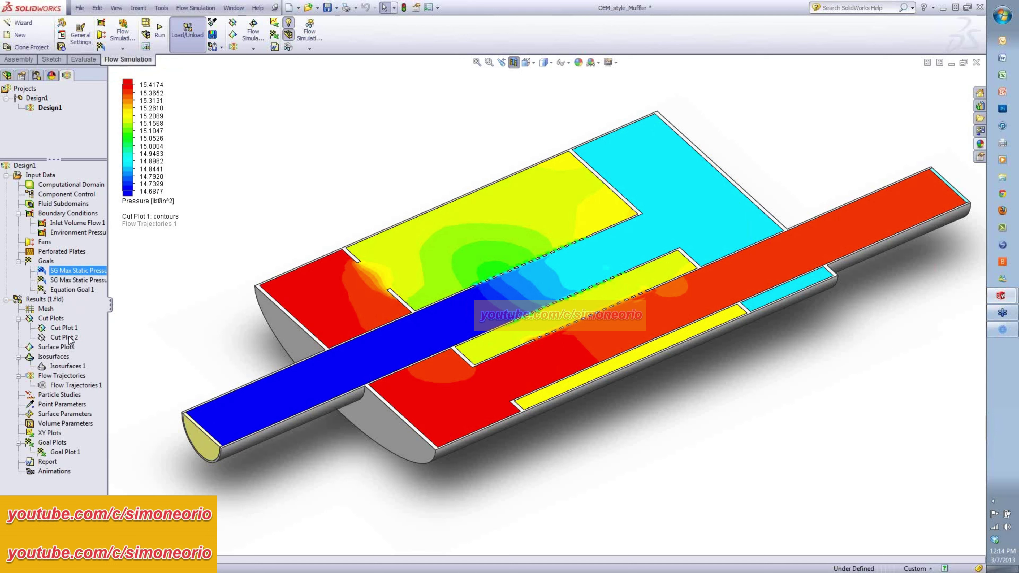
pyautogui.click(135, 202)
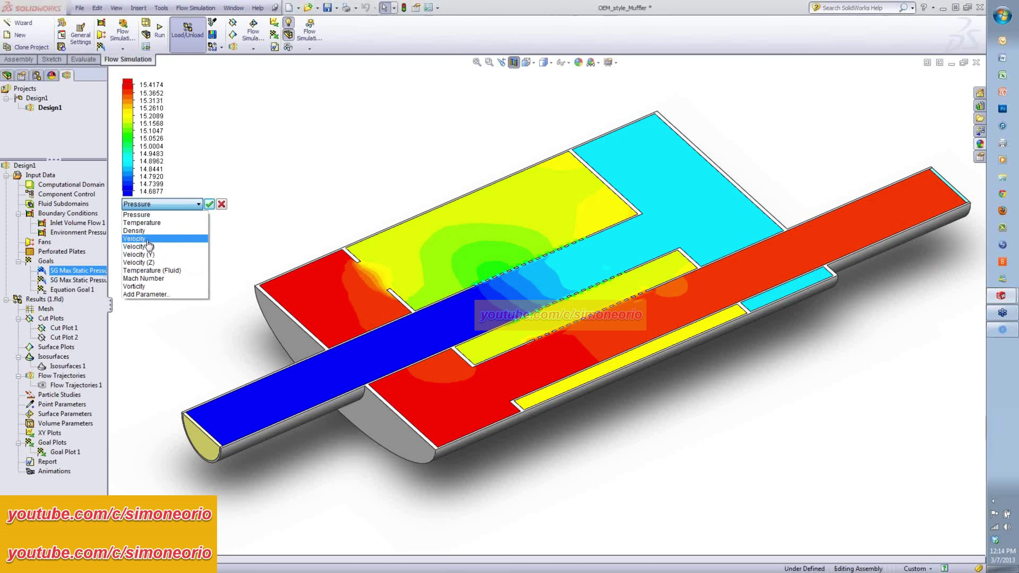
# Switch Cut Plot 1 to velocity contours with the legend set to 0–1815 in/s
pyautogui.click(147, 239)
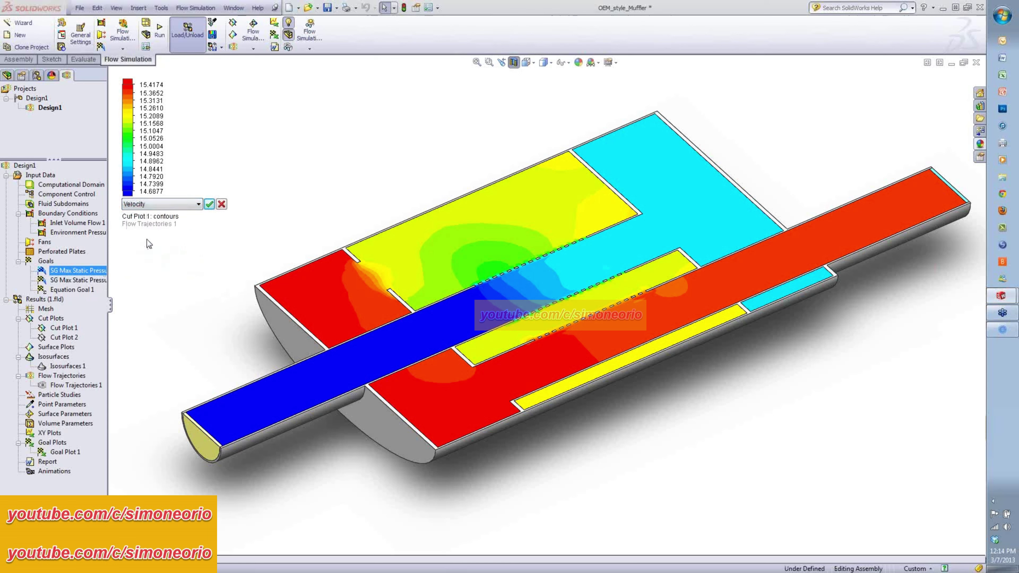
pyautogui.click(209, 204)
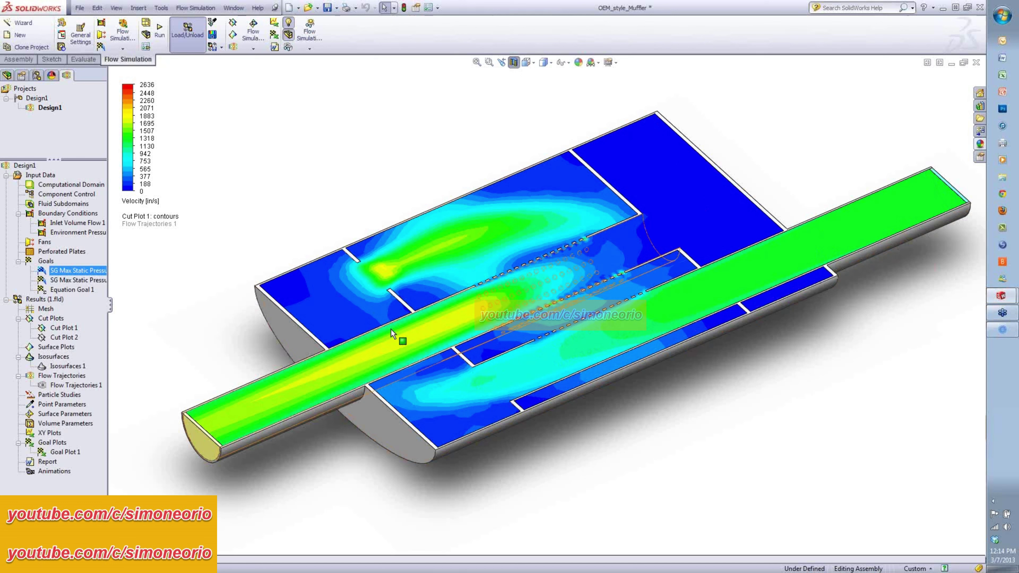
pyautogui.click(137, 85)
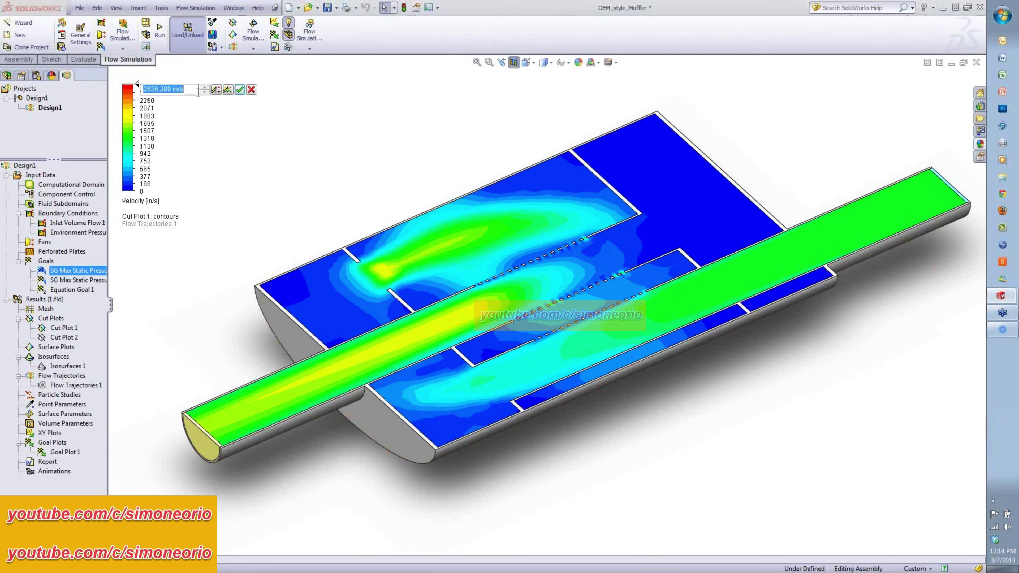
pyautogui.click(236, 94)
pyautogui.click(141, 191)
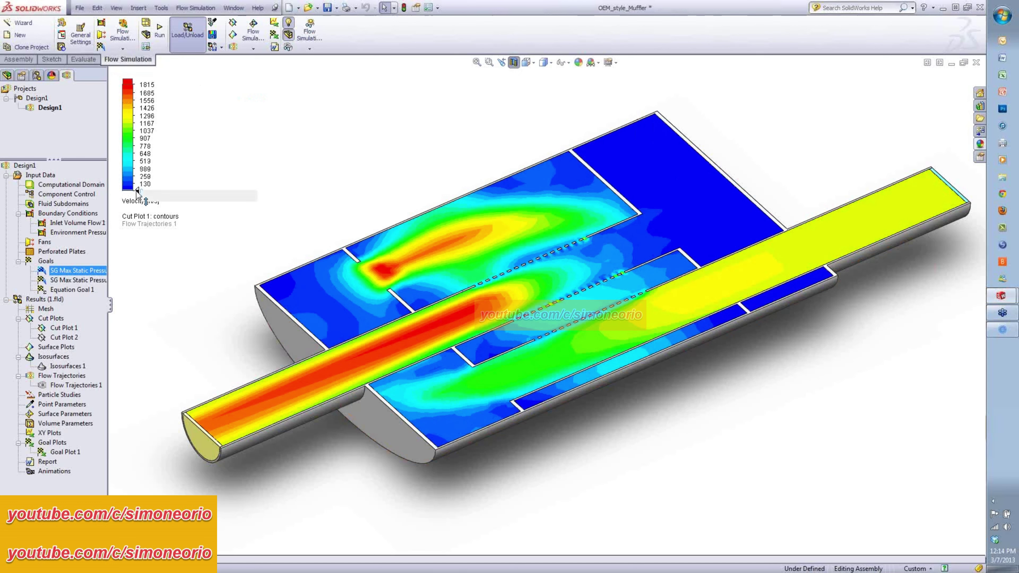
pyautogui.press('Return')
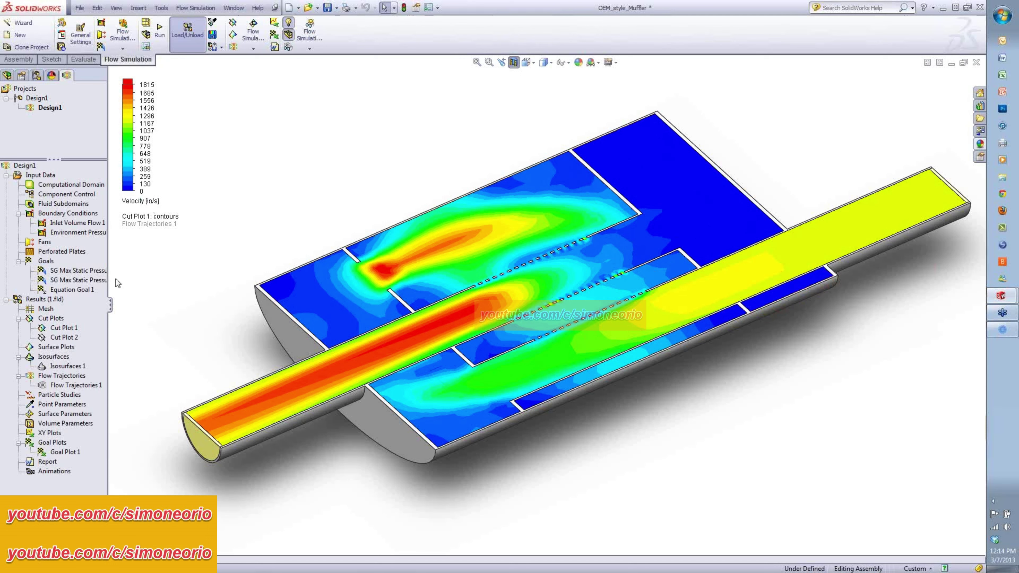
# Return Cut Plot 1 to pressure contours, legend spanning 14.6883–15.4174 lbf/in^2
pyautogui.click(141, 201)
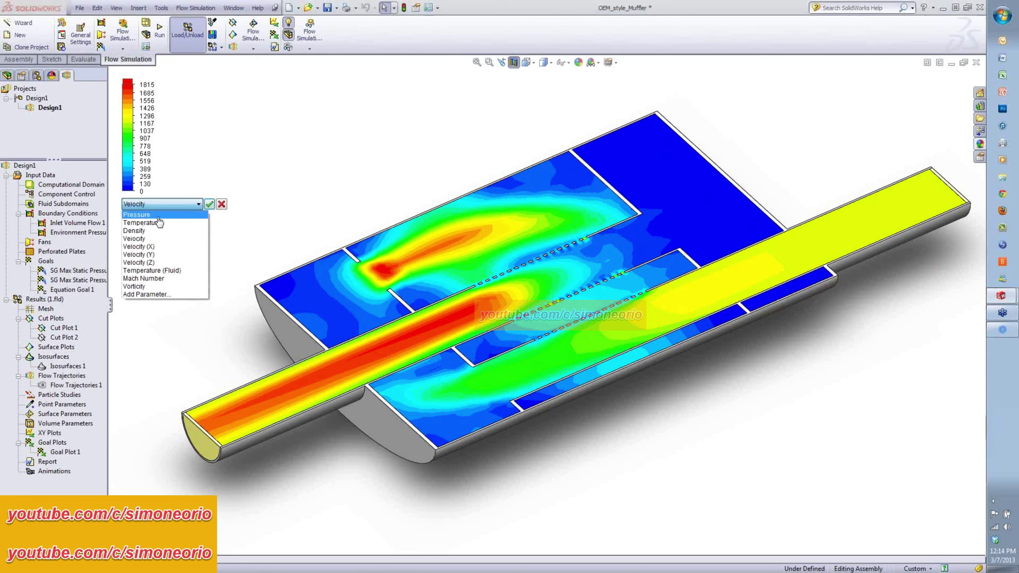
pyautogui.click(158, 217)
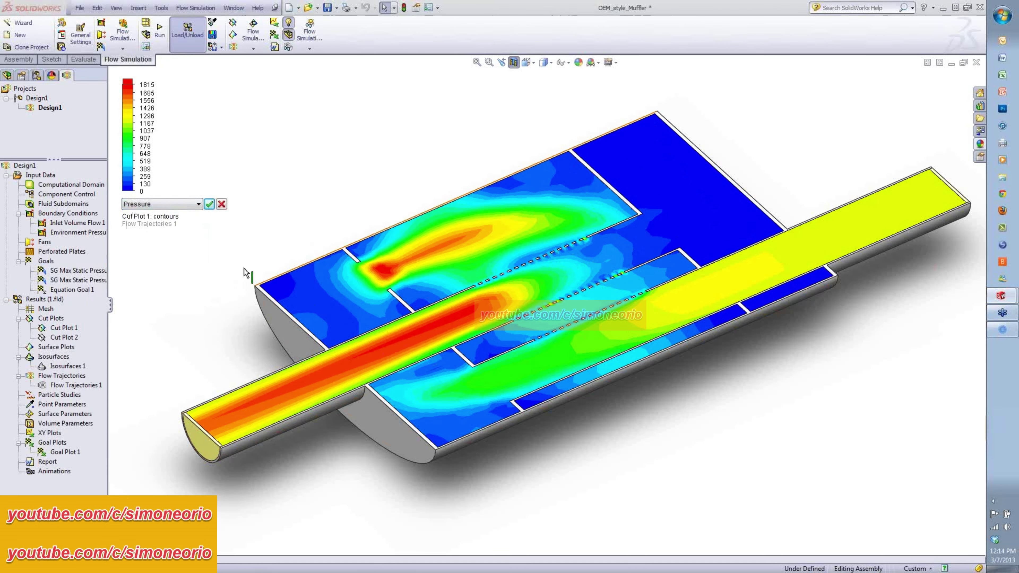
pyautogui.click(210, 203)
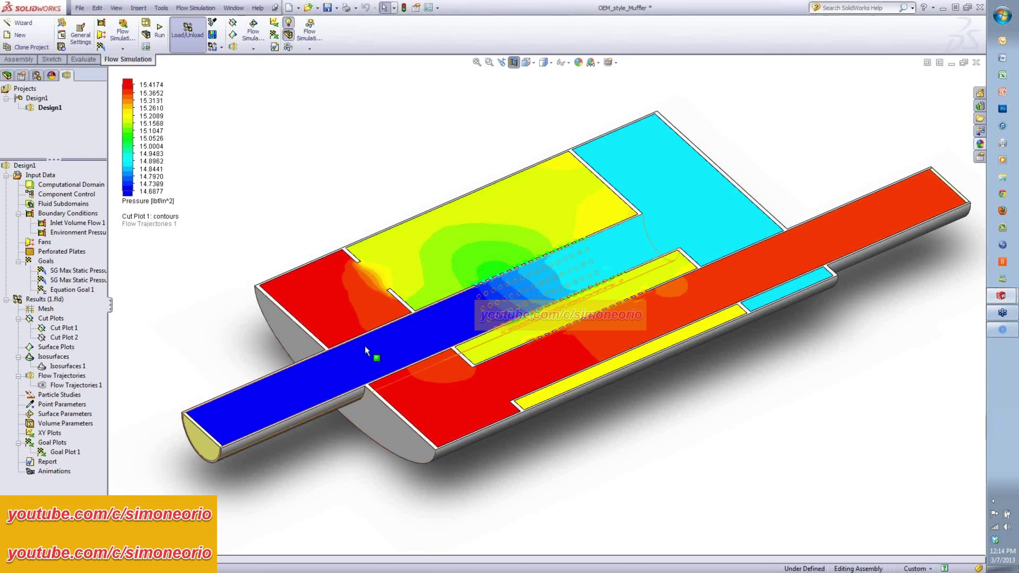
pyautogui.click(138, 190)
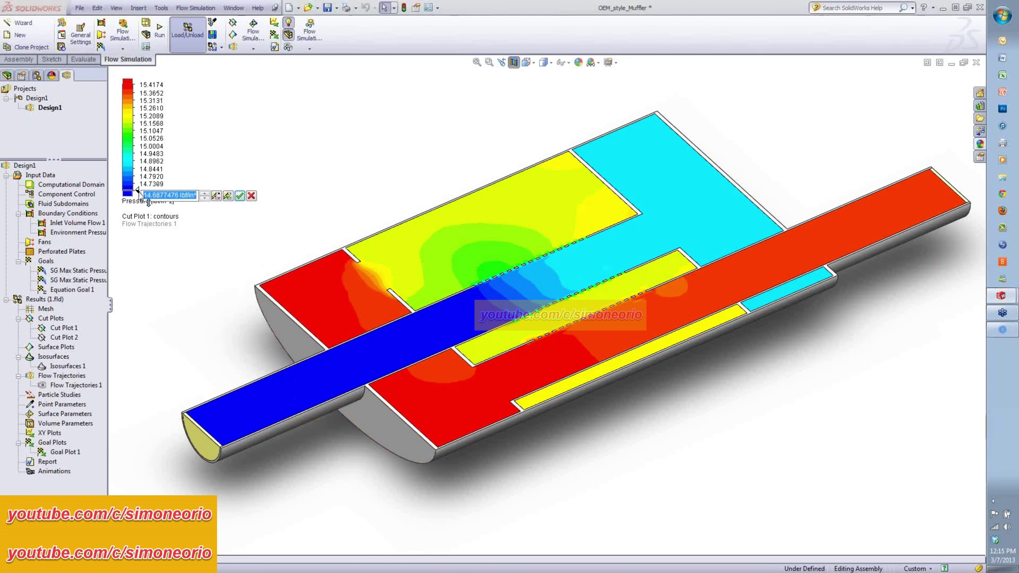
pyautogui.click(227, 196)
pyautogui.click(240, 196)
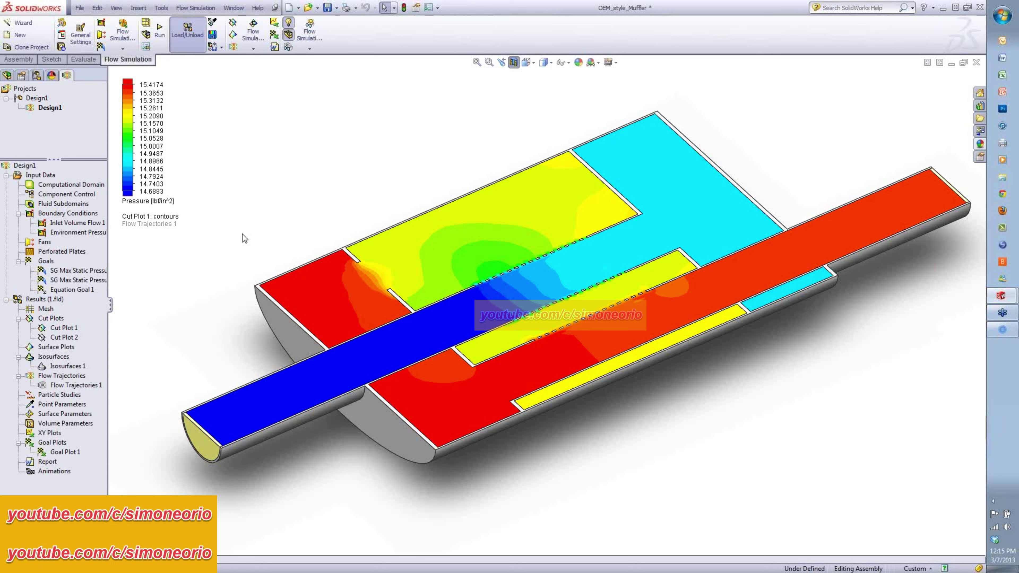
# Clear and hide Cut Plot 1, then show Isosurfaces 1 in the muffler
pyautogui.rightClick(67, 329)
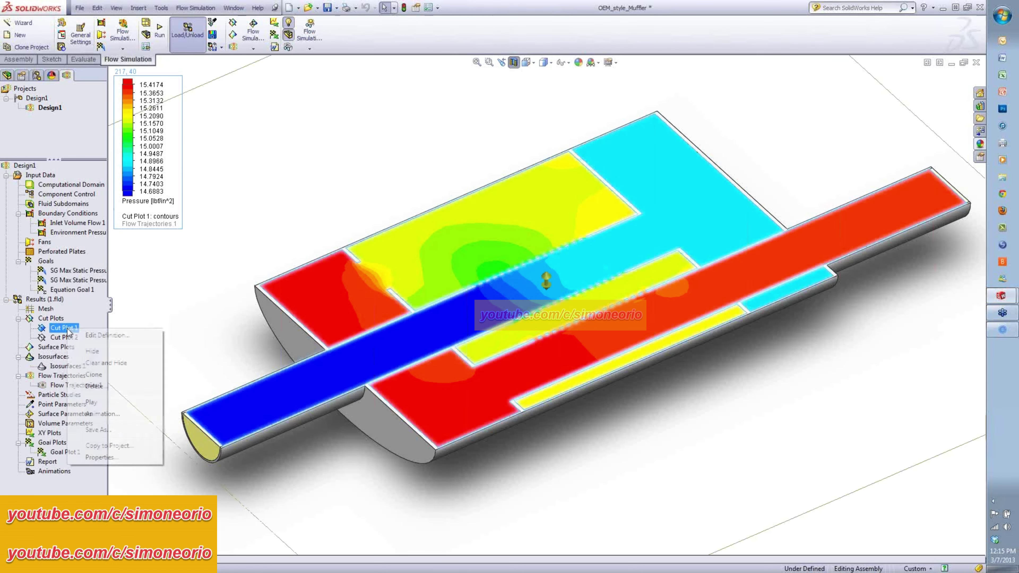
pyautogui.click(105, 363)
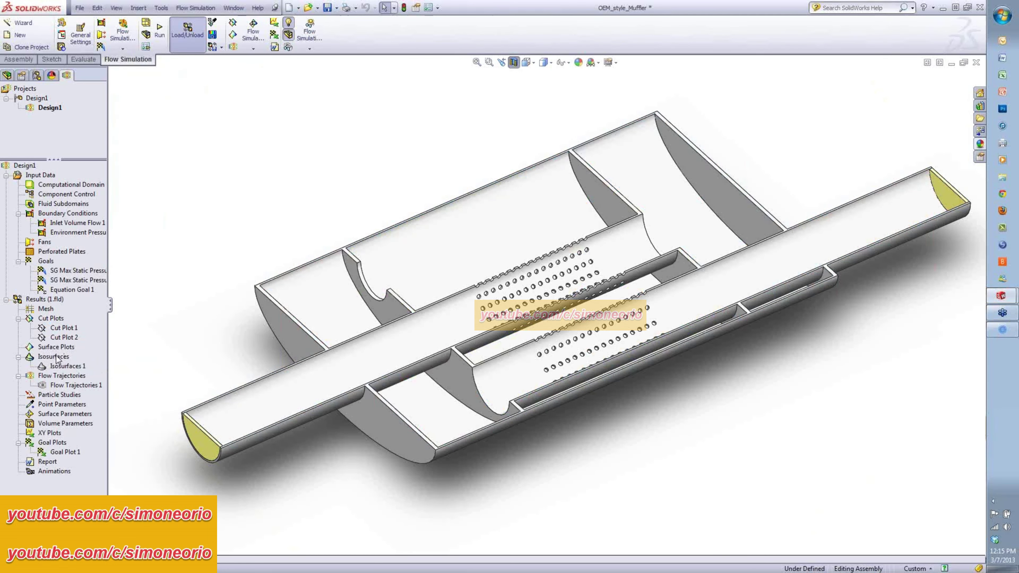
pyautogui.rightClick(59, 365)
pyautogui.click(80, 389)
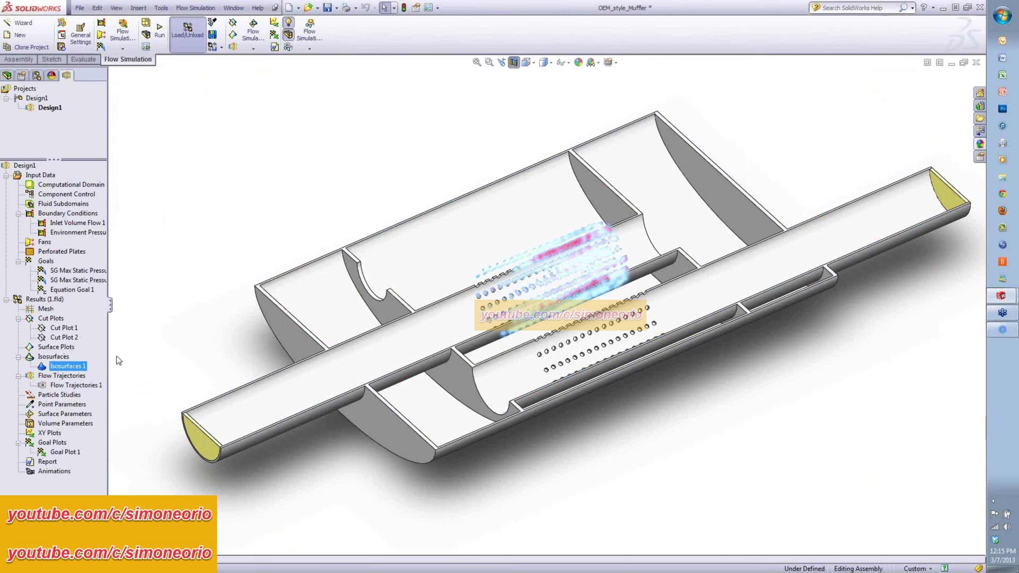
# Edit Isosurfaces 1 and raise its pressure value to about 15.17 lbf/in^2
pyautogui.rightClick(89, 370)
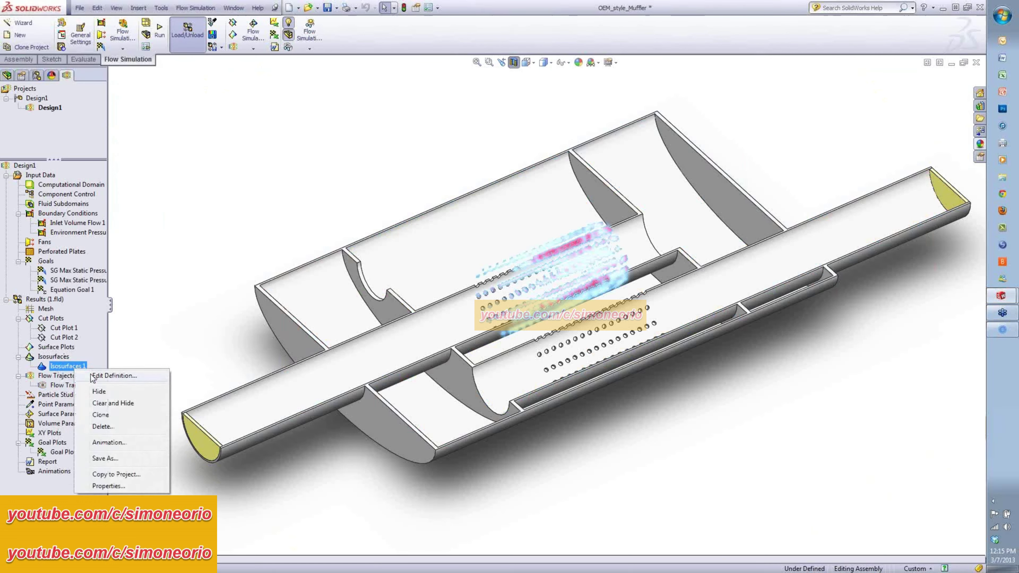
pyautogui.click(103, 371)
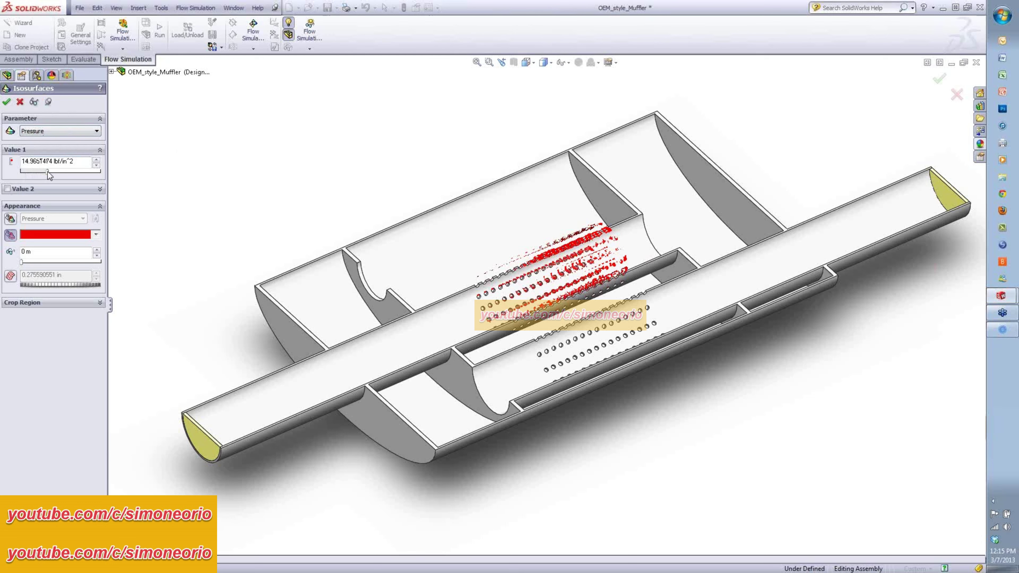
pyautogui.click(34, 102)
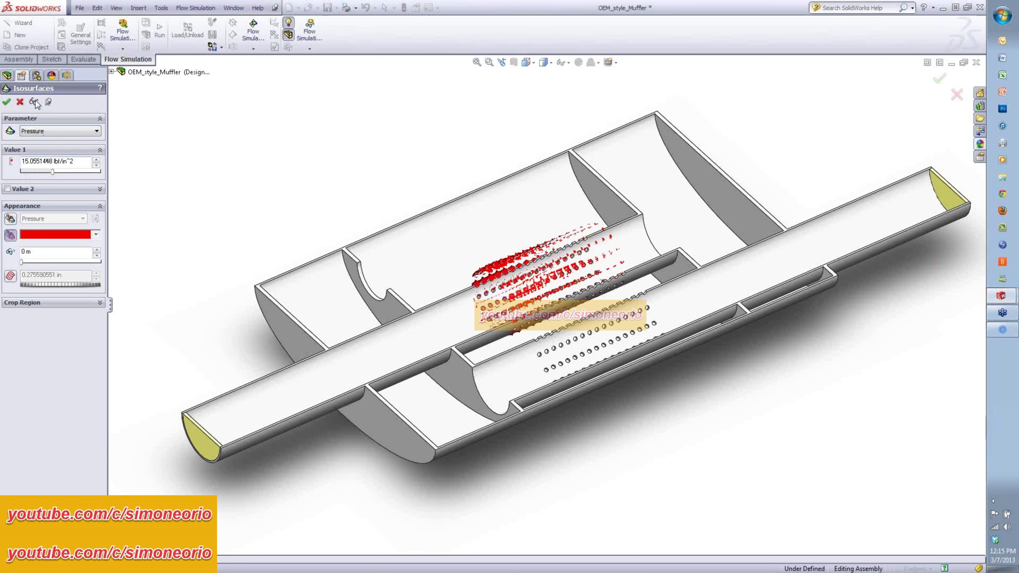
pyautogui.moveTo(53, 171); pyautogui.dragTo(61, 172)
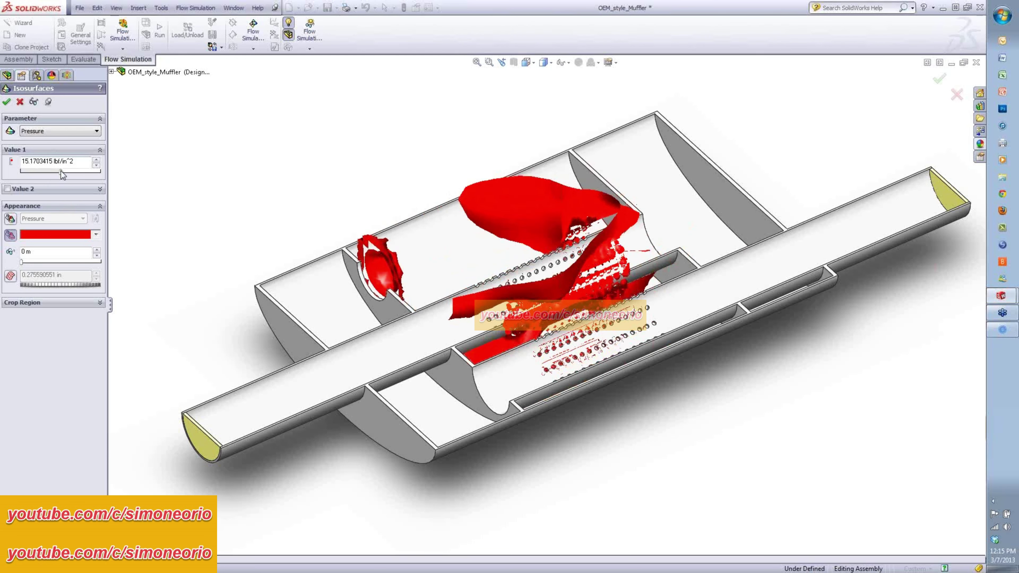
# Colour the pressure isosurface by velocity, with a 0–2636 in/s legend
pyautogui.click(10, 219)
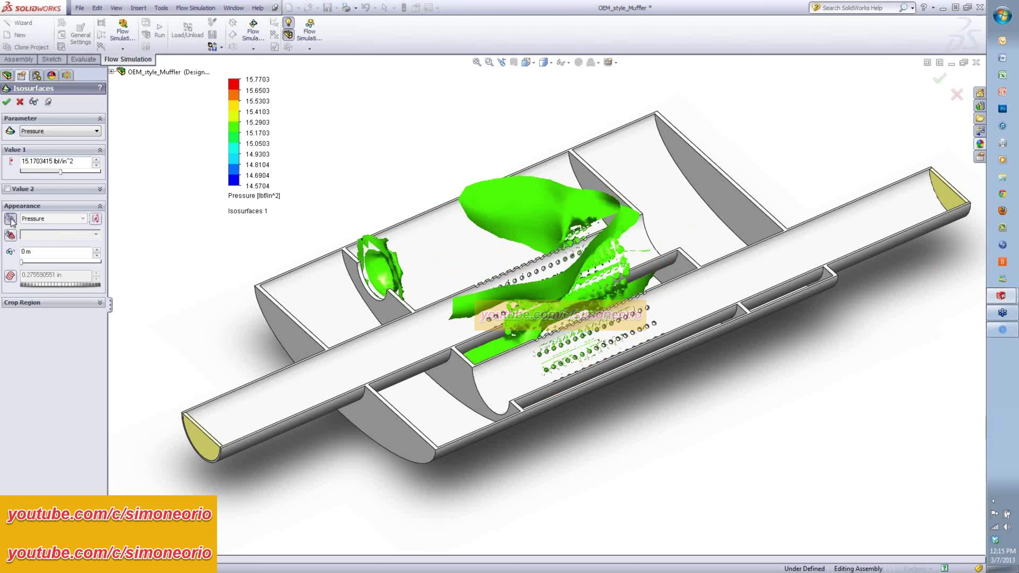
pyautogui.click(79, 221)
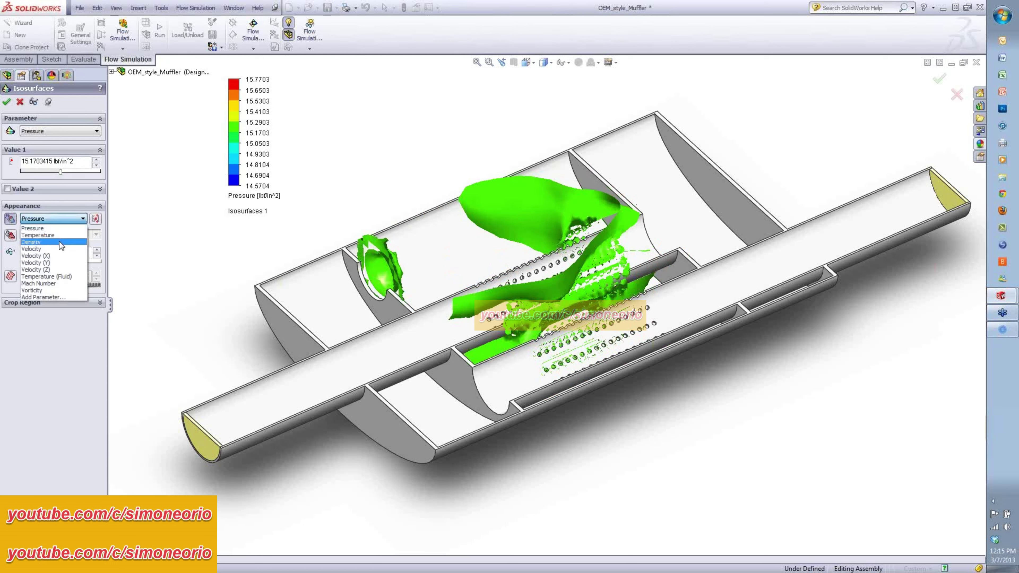
pyautogui.click(57, 247)
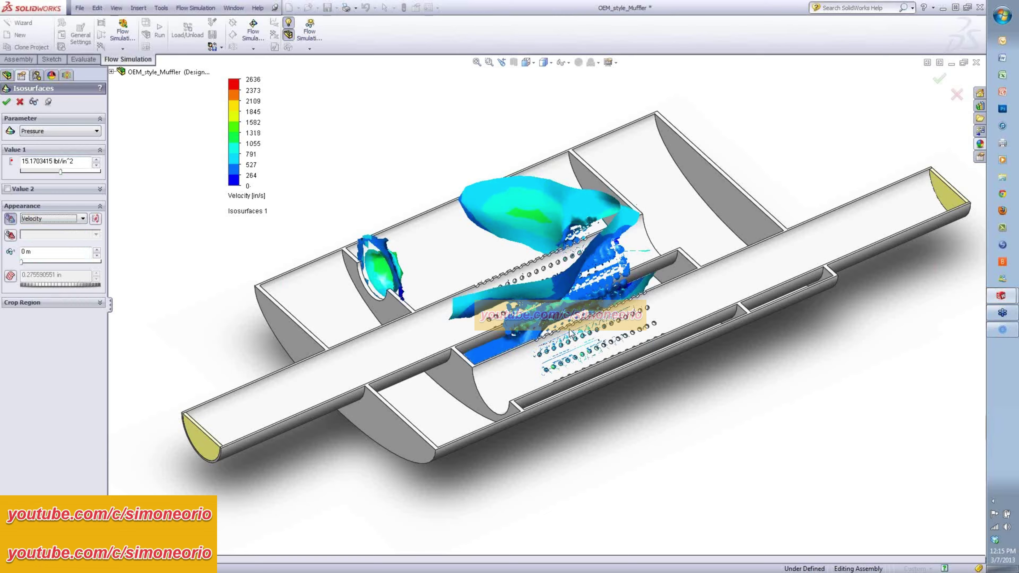
pyautogui.moveTo(570, 334)
pyautogui.mouseDown(button='middle')
pyautogui.moveTo(578, 321)
pyautogui.moveTo(722, 289)
pyautogui.moveTo(571, 267)
pyautogui.moveTo(576, 338)
pyautogui.mouseUp(button='middle')
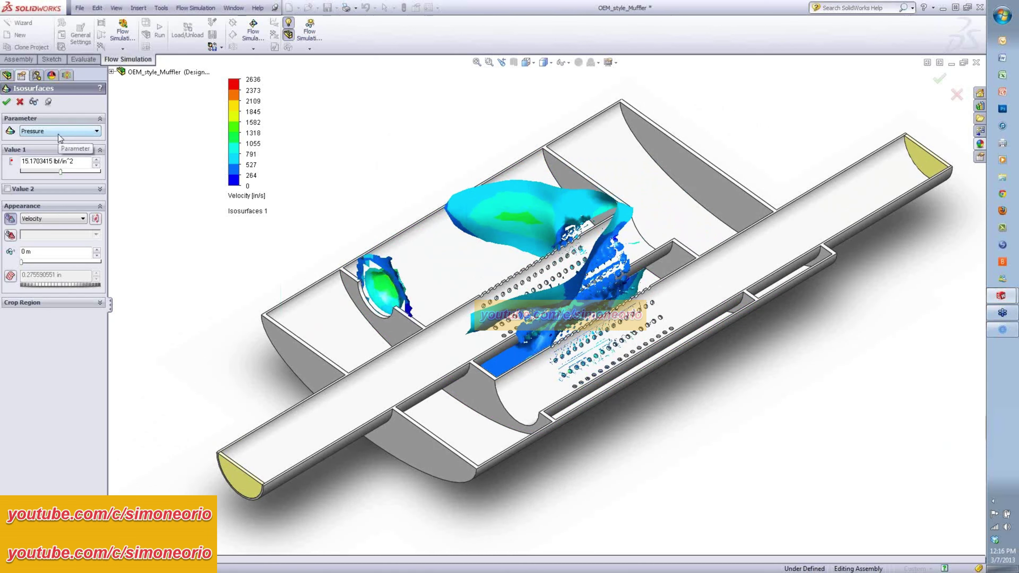
# Base the isosurface on velocity, lowering it from about 1318 to 740.8 in/s, then close it
pyautogui.click(60, 136)
pyautogui.click(53, 160)
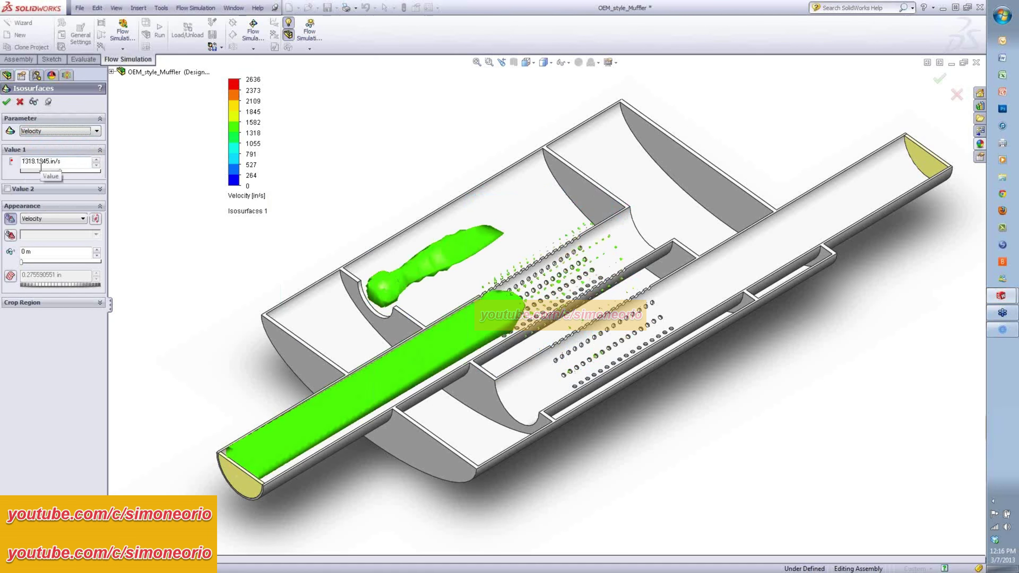
pyautogui.click(55, 173)
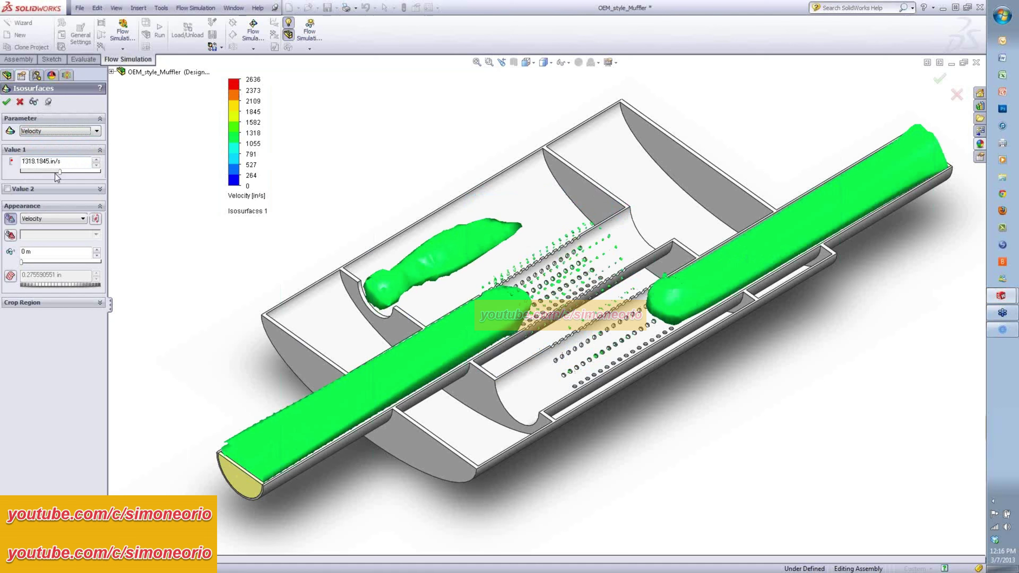
pyautogui.moveTo(55, 173); pyautogui.dragTo(45, 174)
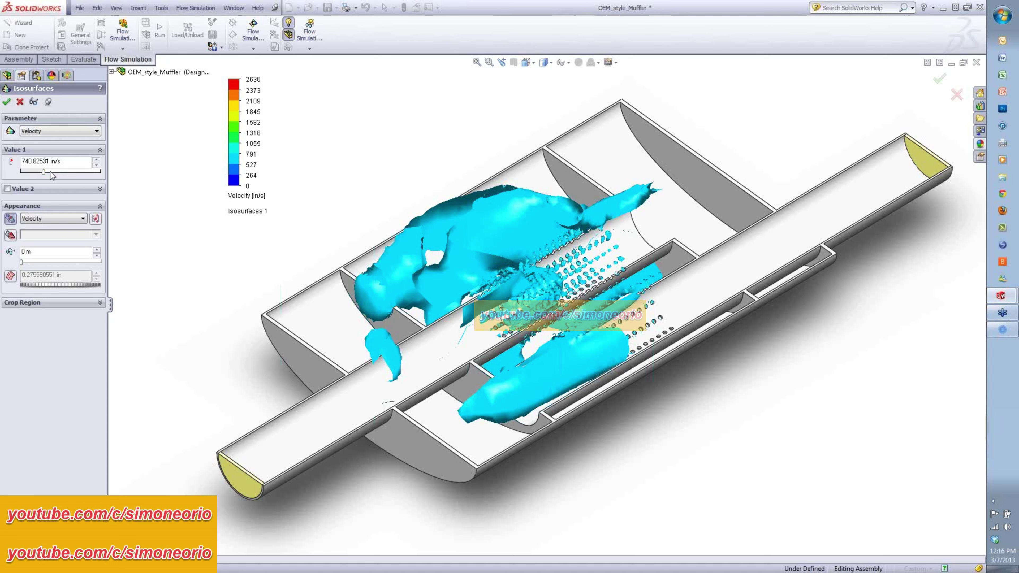
pyautogui.click(20, 102)
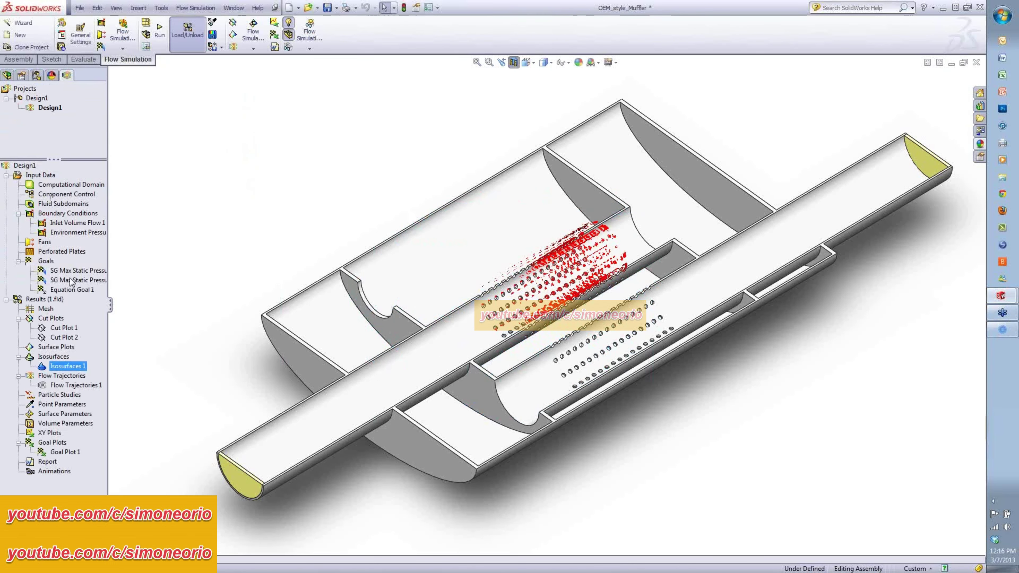
# Hide Isosurfaces 1 and show Flow Trajectories 1 as pressure-coloured streamlines
pyautogui.rightClick(72, 365)
pyautogui.click(93, 399)
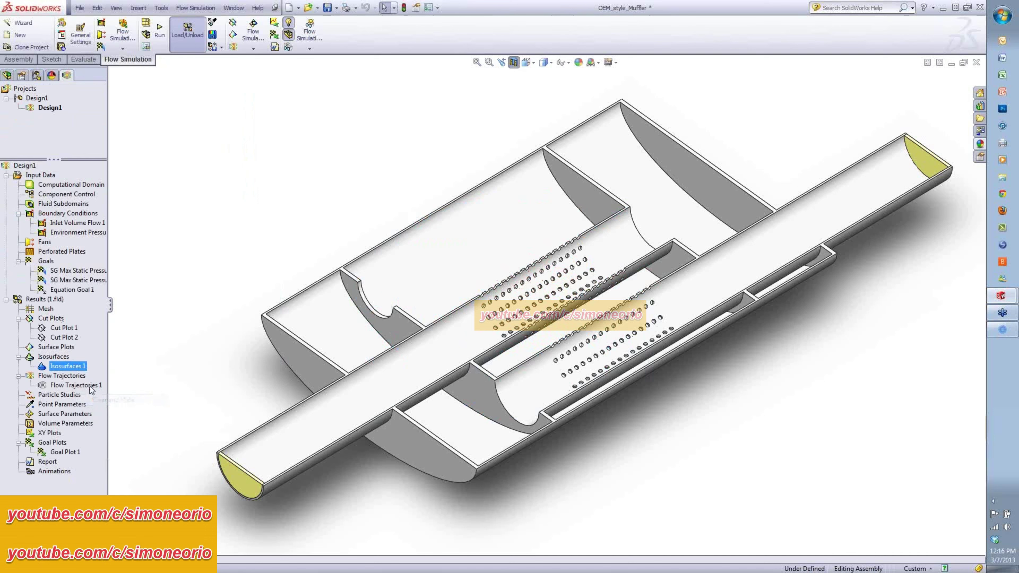
pyautogui.rightClick(89, 385)
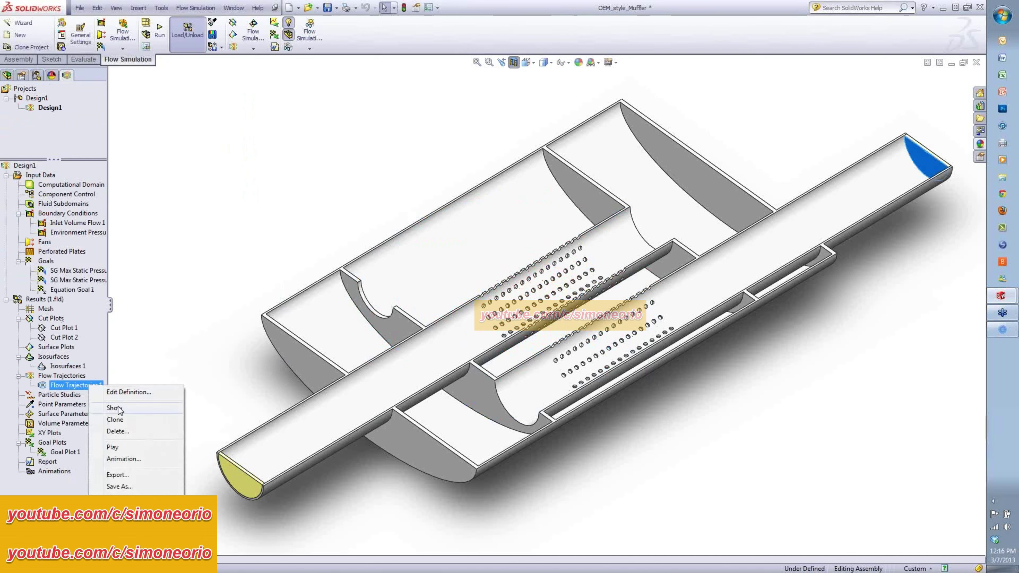
pyautogui.click(115, 408)
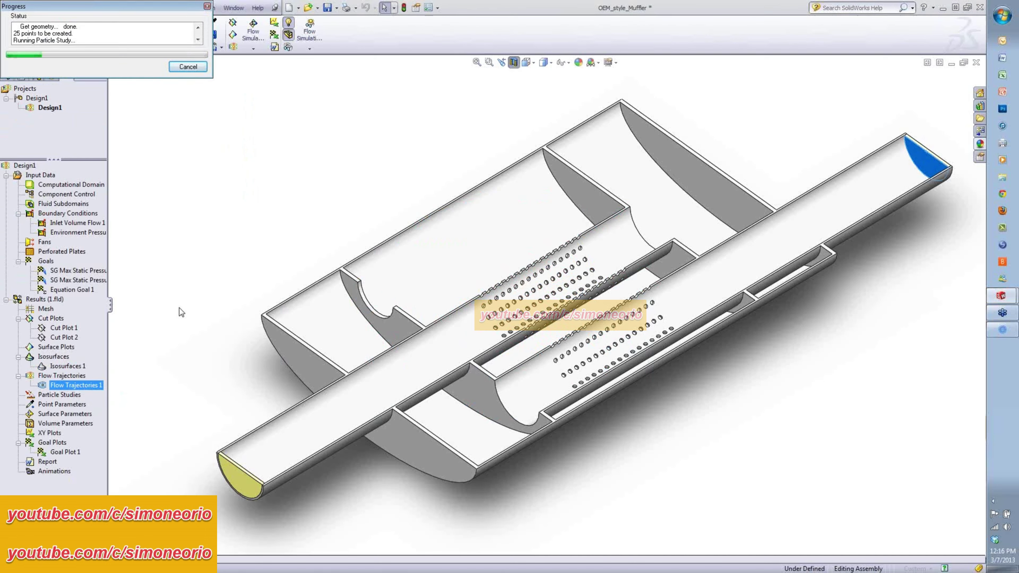
pyautogui.click(192, 301)
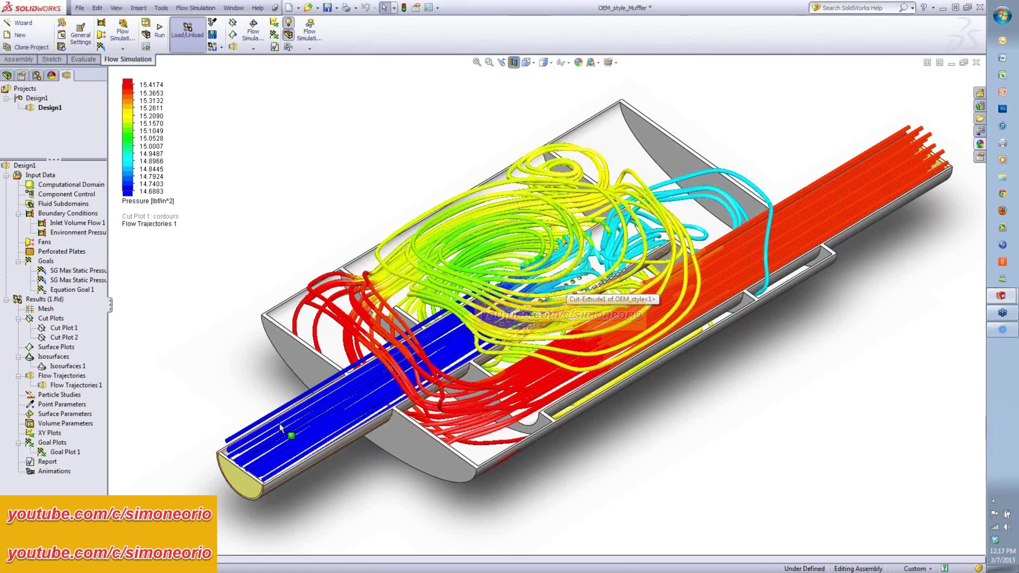
# Animate Flow Trajectories 1, then open its definition for editing
pyautogui.rightClick(70, 385)
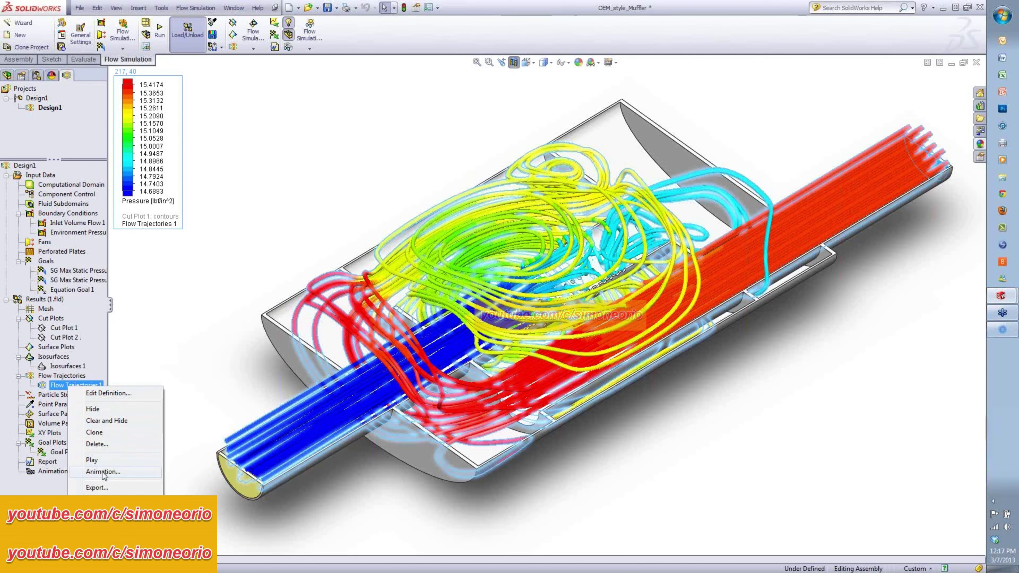
pyautogui.click(92, 460)
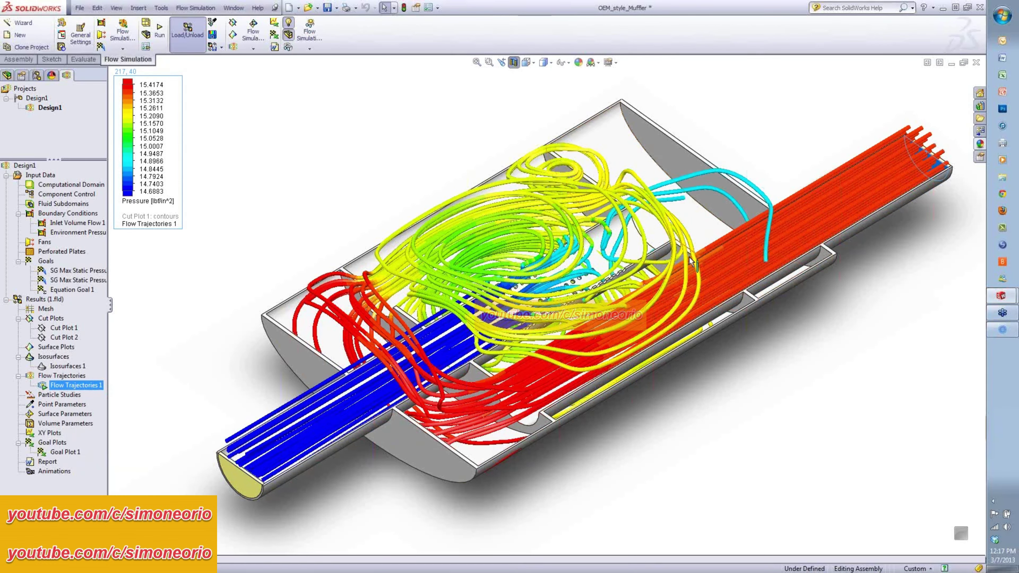
pyautogui.rightClick(92, 383)
pyautogui.click(127, 396)
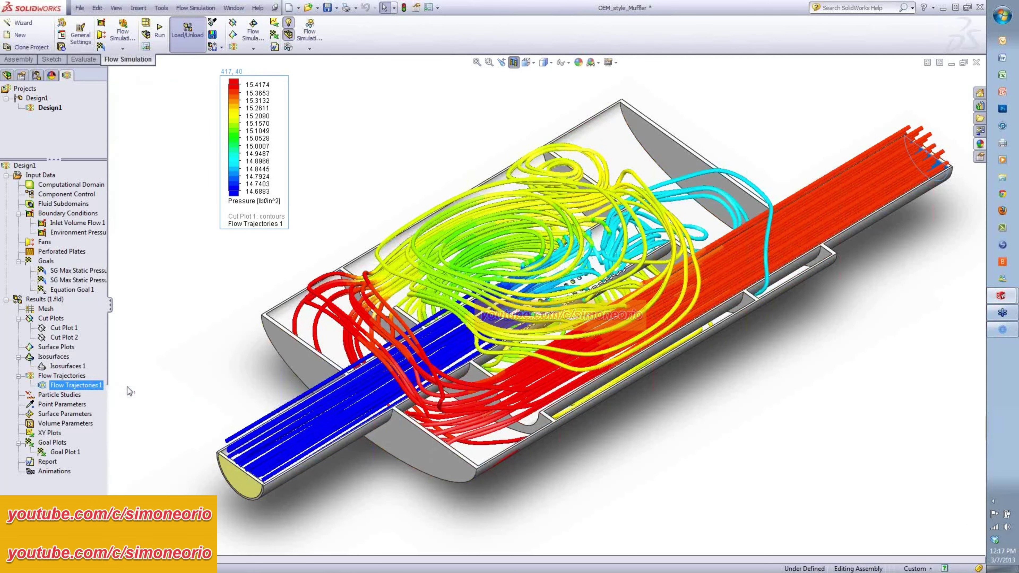
# Change Flow Trajectories 1 from pipes to 0.125 in arrows and play the animation
pyautogui.click(52, 260)
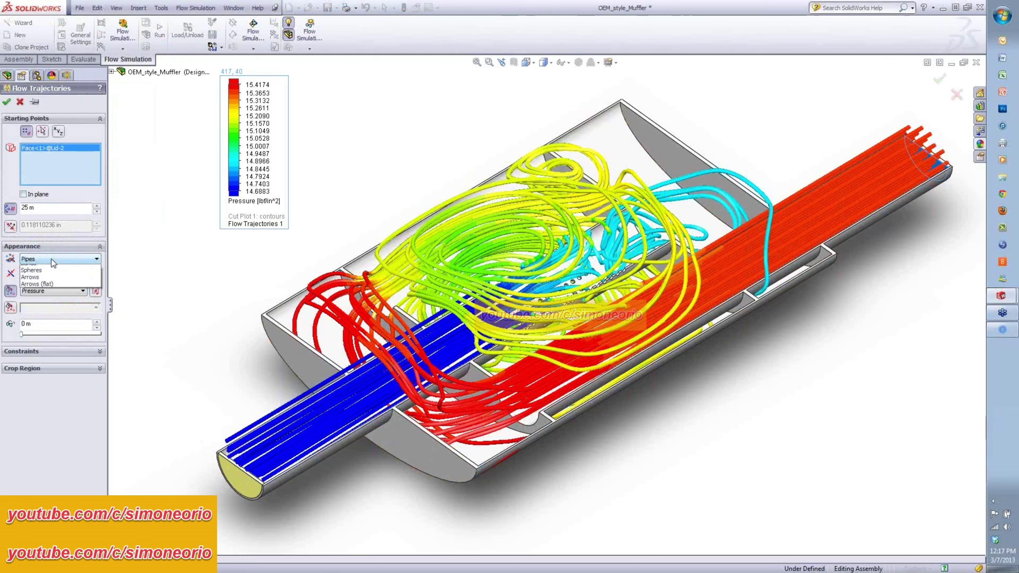
pyautogui.click(52, 300)
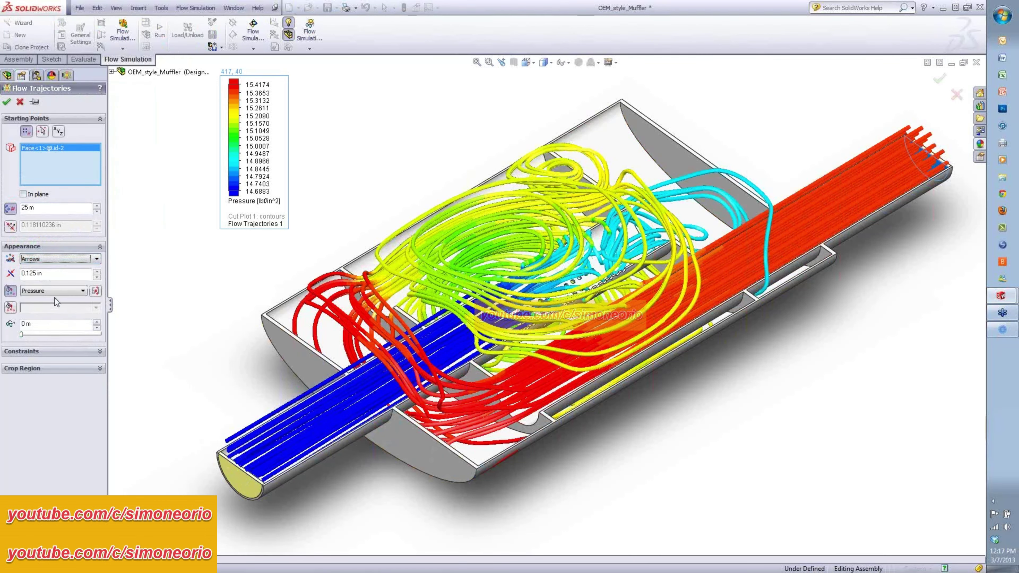
pyautogui.click(39, 102)
pyautogui.click(7, 103)
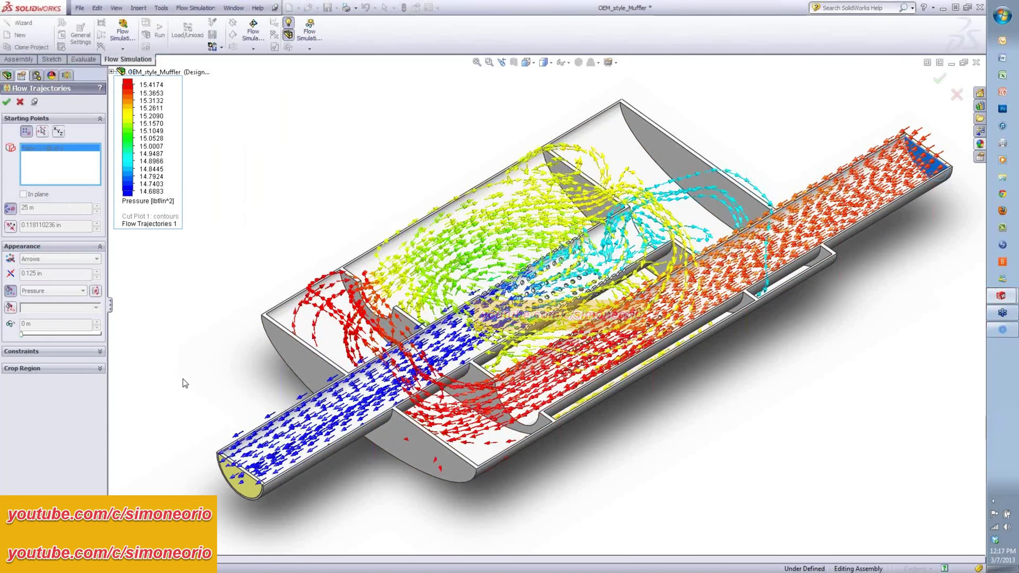
pyautogui.click(19, 102)
pyautogui.rightClick(56, 385)
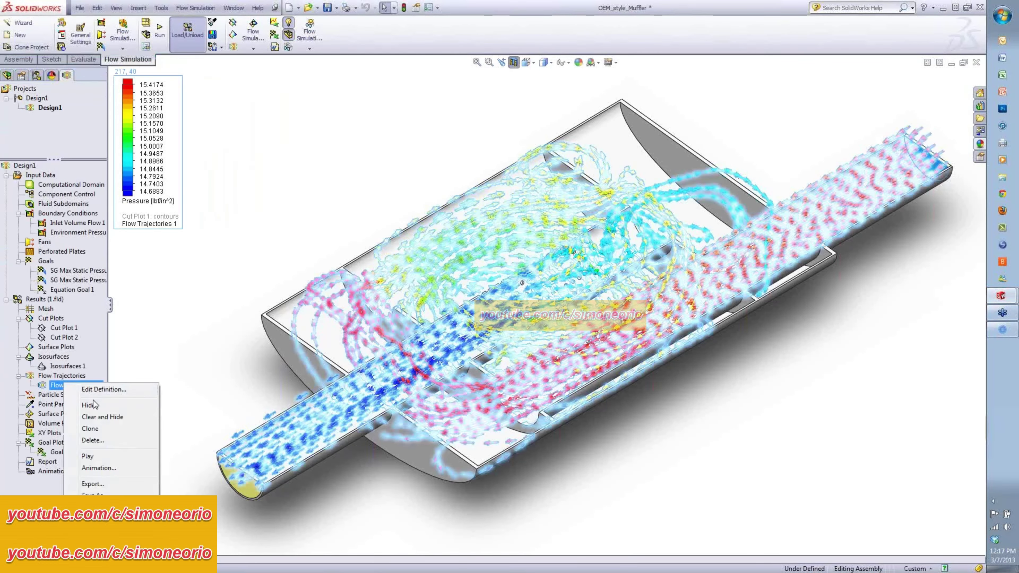
pyautogui.click(208, 314)
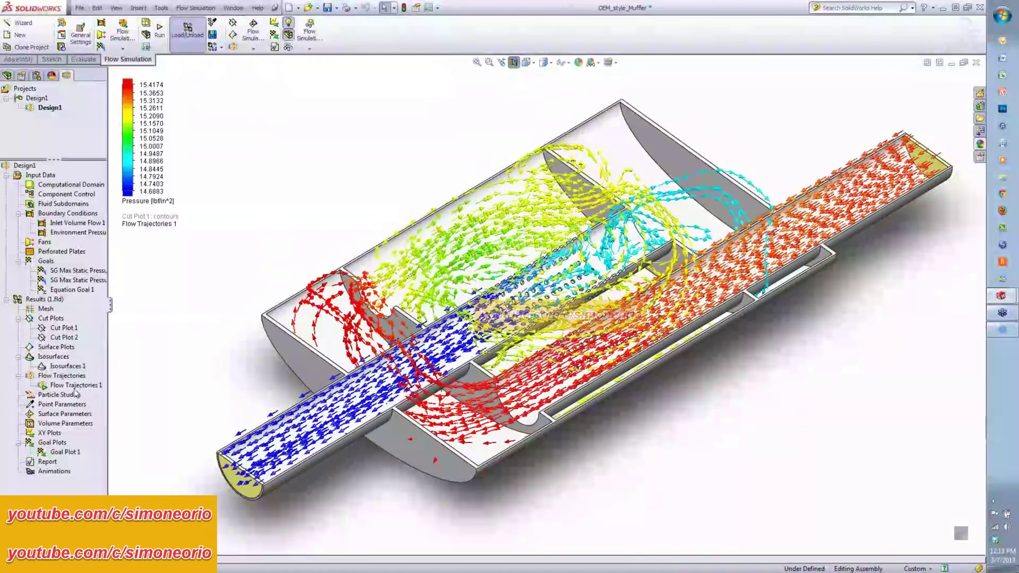
# Stop the Flow Trajectories 1 animation and hide the trajectories
pyautogui.rightClick(85, 386)
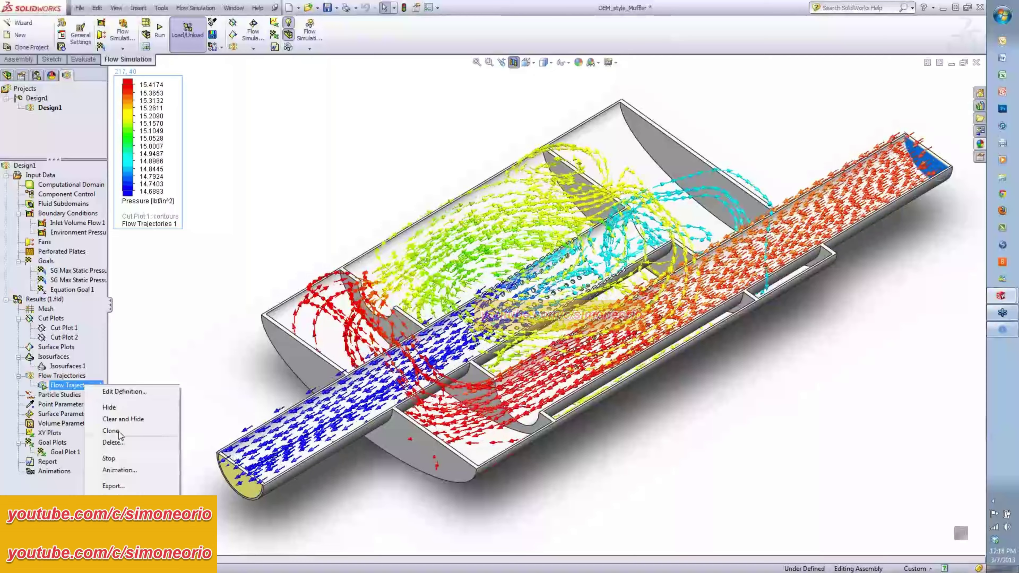
pyautogui.click(108, 458)
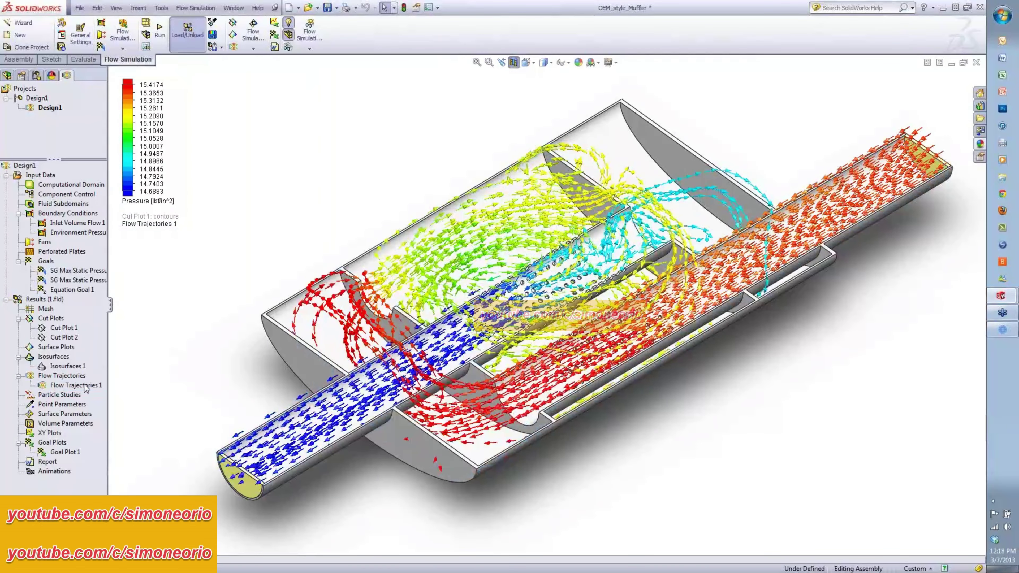
pyautogui.rightClick(85, 385)
pyautogui.click(114, 408)
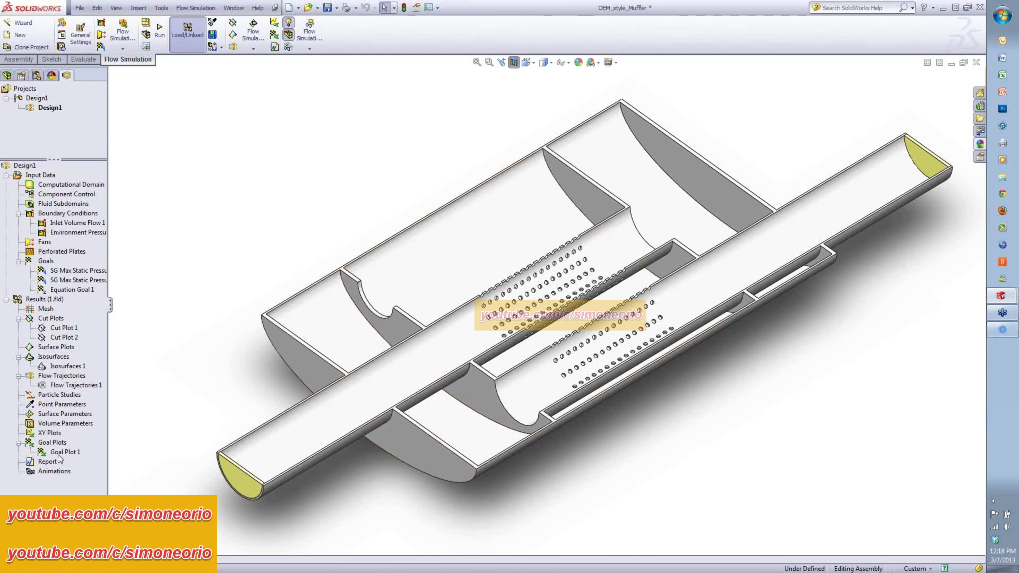
# Review Goal Plot 1's Equation Goal 1 table and chart (0.6631 lbf/in^2), then close it
pyautogui.rightClick(80, 453)
pyautogui.click(130, 461)
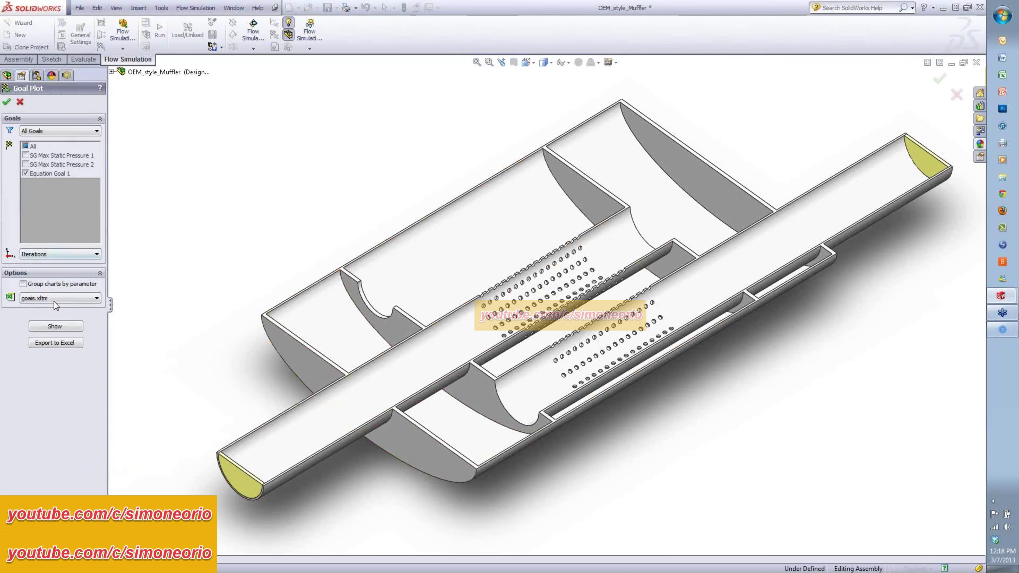
pyautogui.click(59, 327)
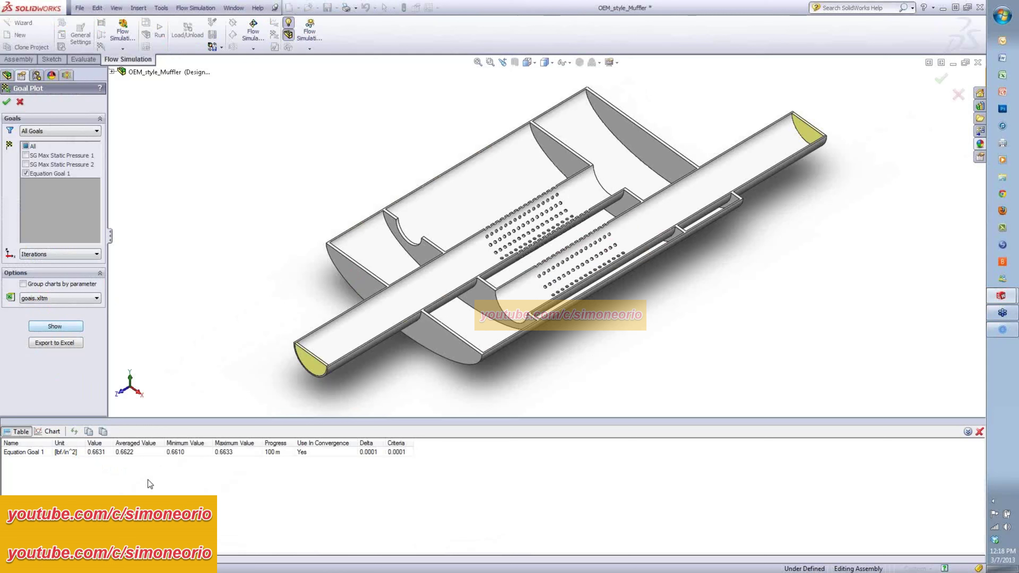
pyautogui.click(50, 432)
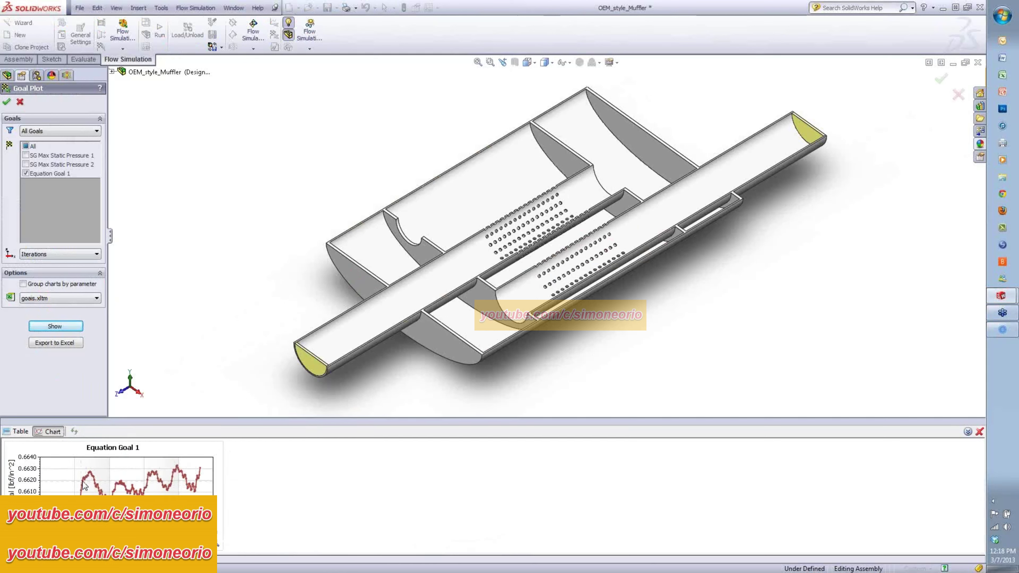
pyautogui.moveTo(119, 486)
pyautogui.click(18, 431)
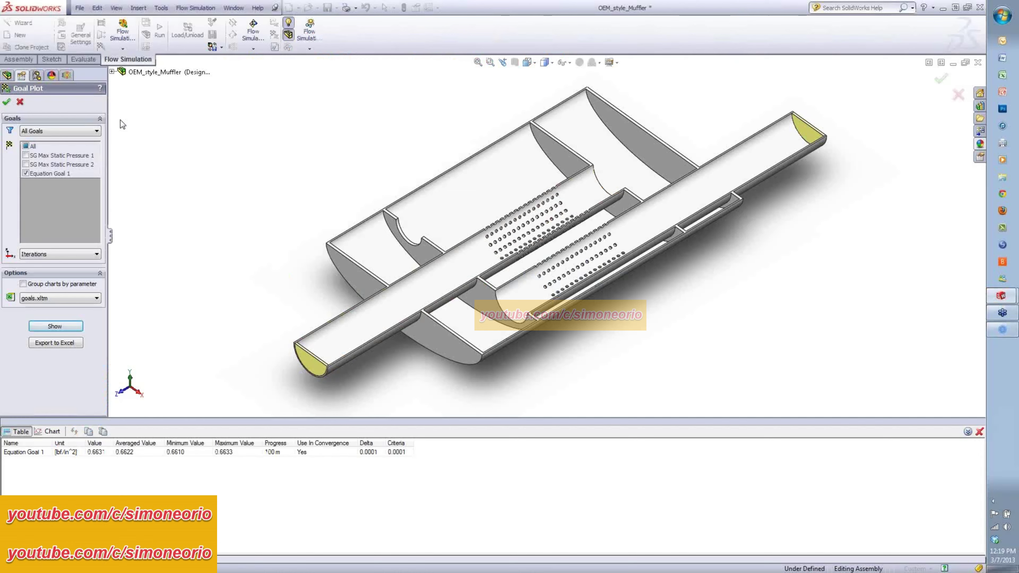
pyautogui.click(6, 102)
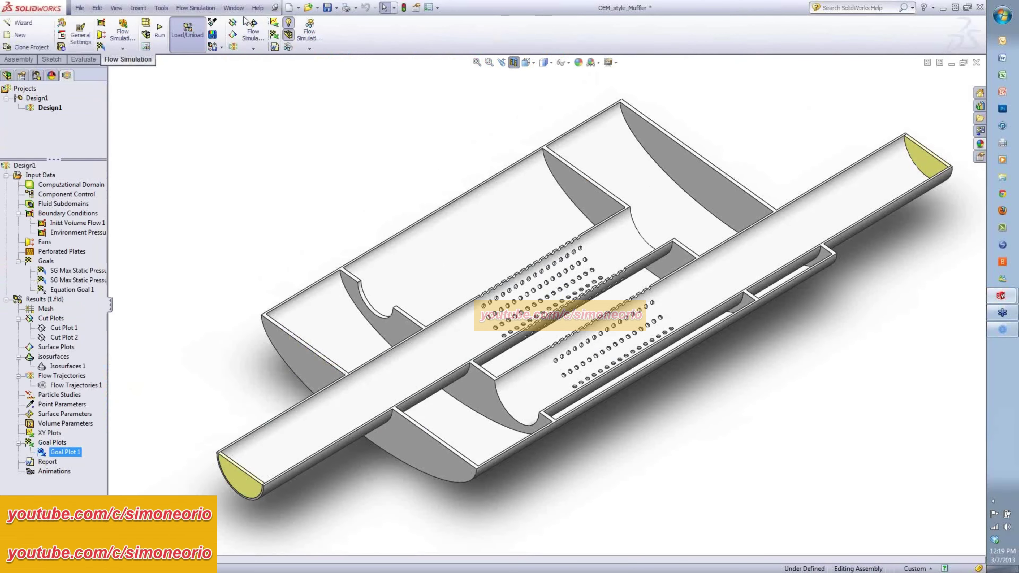
# Switch to Aftermarket_flowmaster_Muffler and check its inlet volume flow and environment pressure conditions
pyautogui.click(242, 9)
pyautogui.click(271, 129)
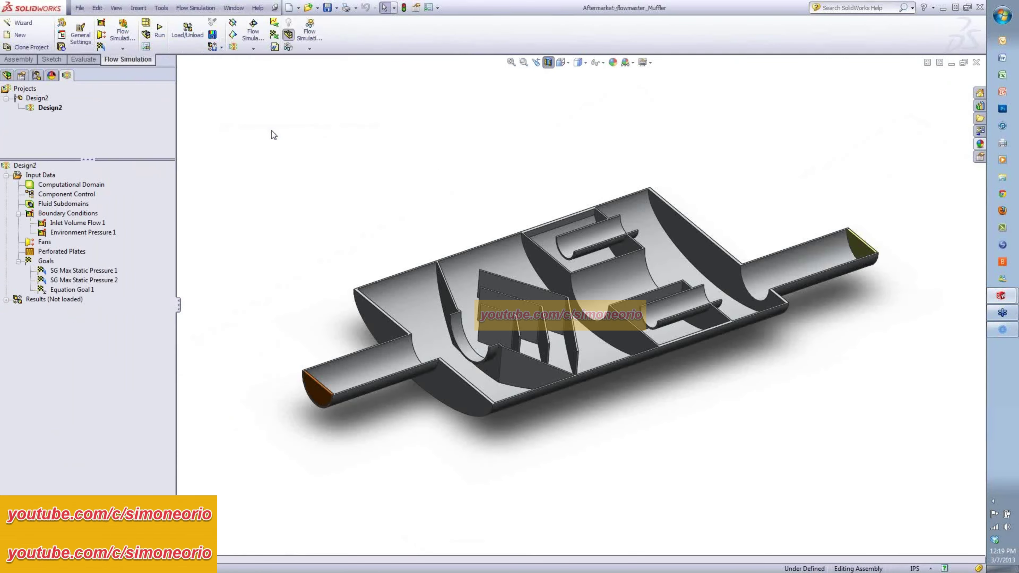
pyautogui.moveTo(376, 171); pyautogui.dragTo(381, 243, button='middle')
pyautogui.click(82, 226)
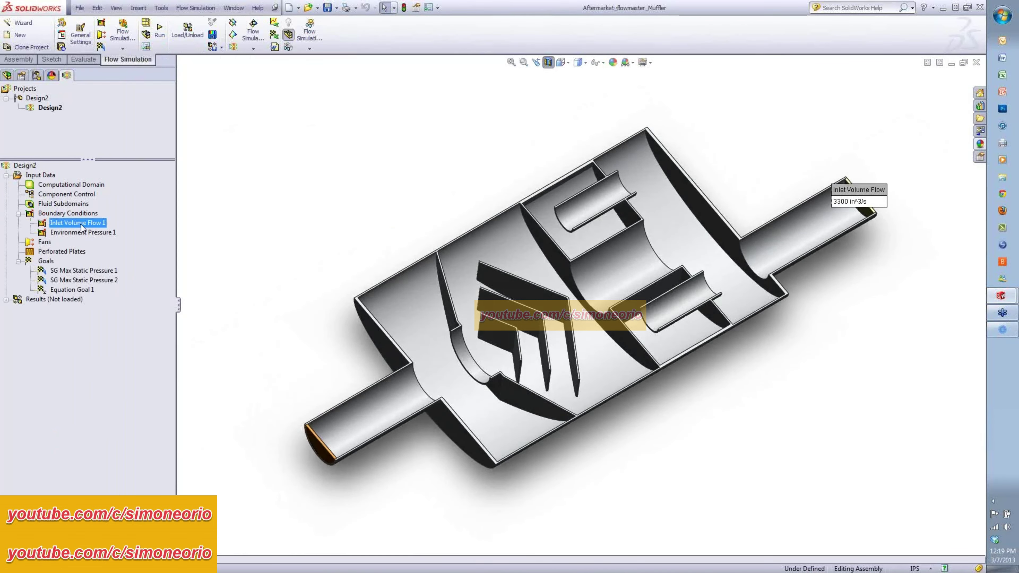
pyautogui.click(82, 233)
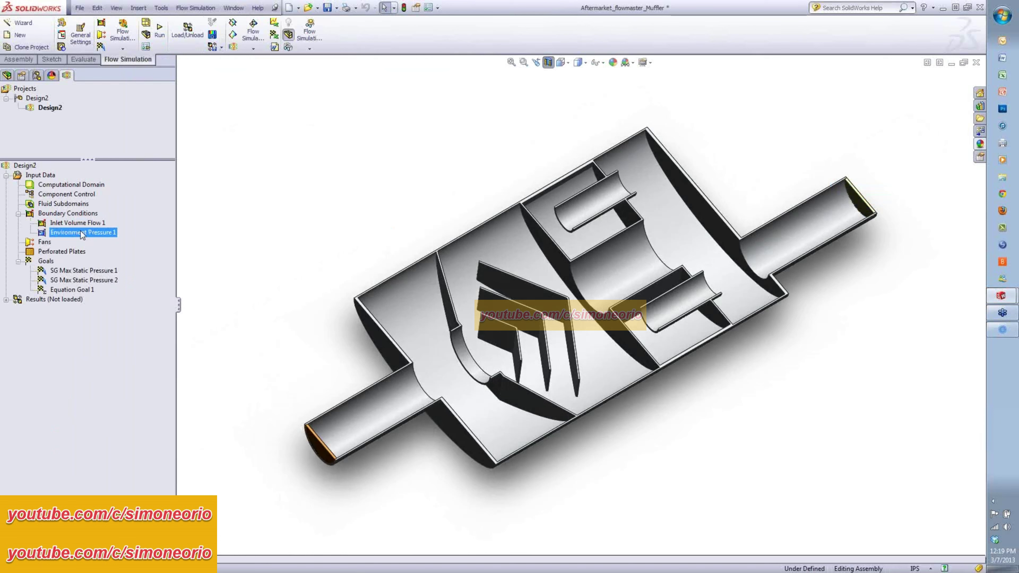
# Load the muffler's Results and expand Results (2.fld) to list its plots
pyautogui.rightClick(71, 301)
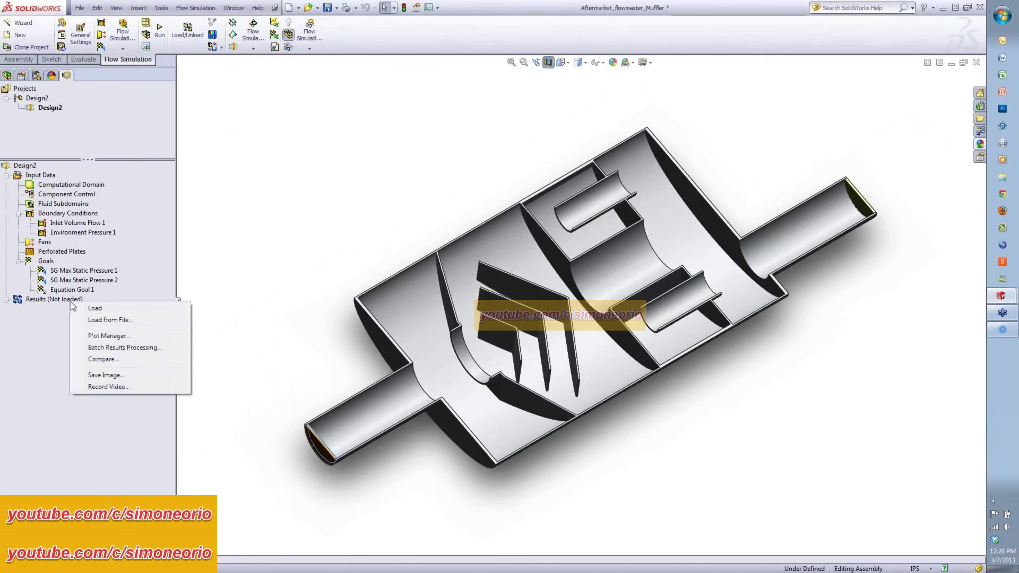
pyautogui.click(83, 312)
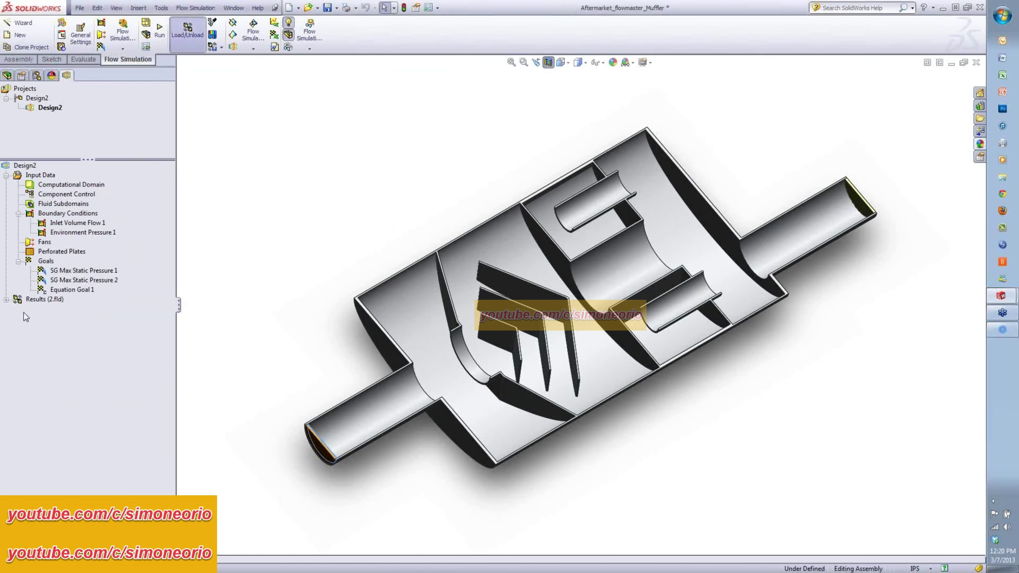
pyautogui.click(7, 299)
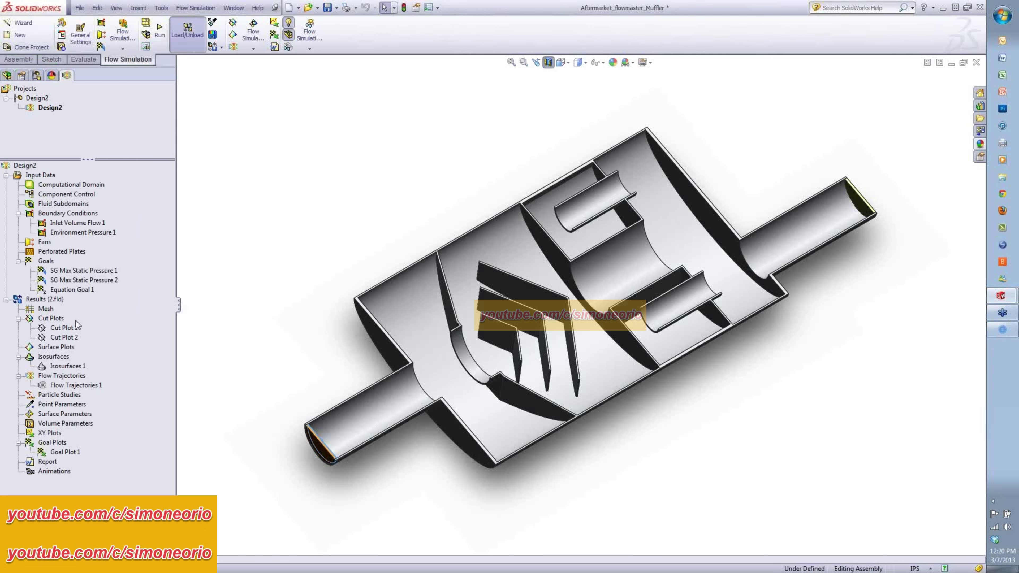
# Show Cut Plot 1 and change its contours from Pressure to Velocity (0–1608 in/s)
pyautogui.rightClick(66, 329)
pyautogui.click(94, 352)
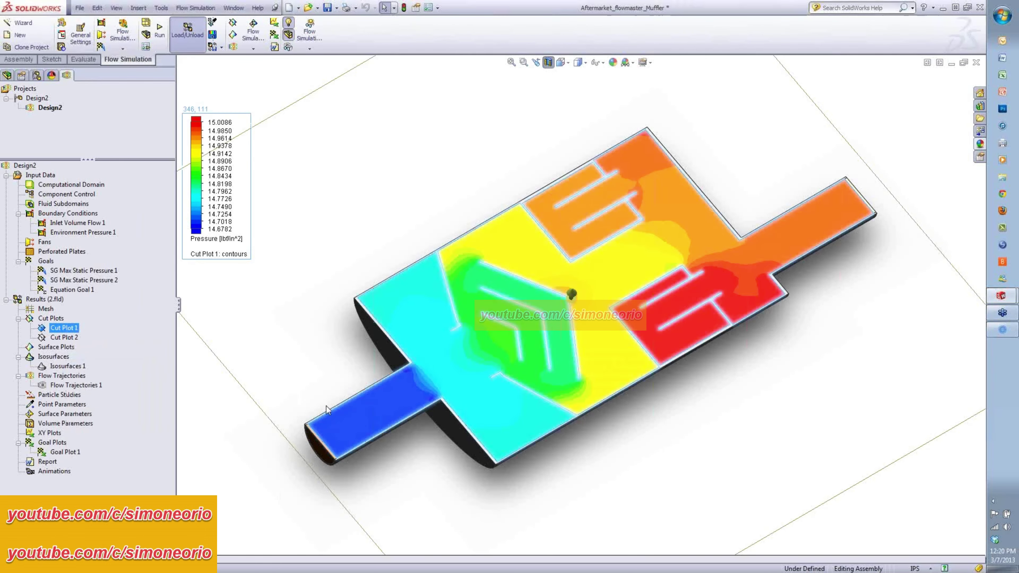
pyautogui.moveTo(327, 406); pyautogui.dragTo(305, 396, button='middle')
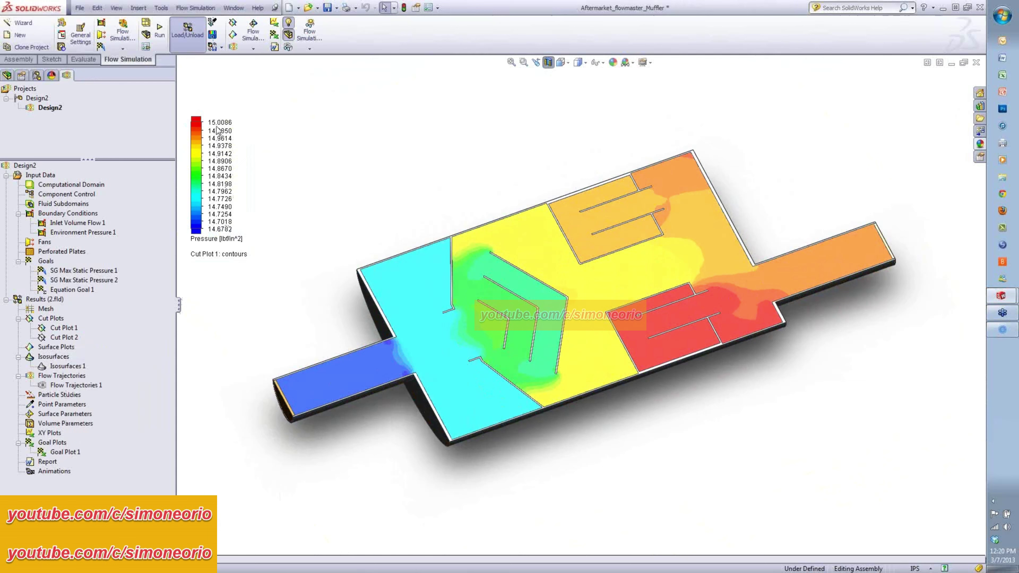
pyautogui.click(232, 240)
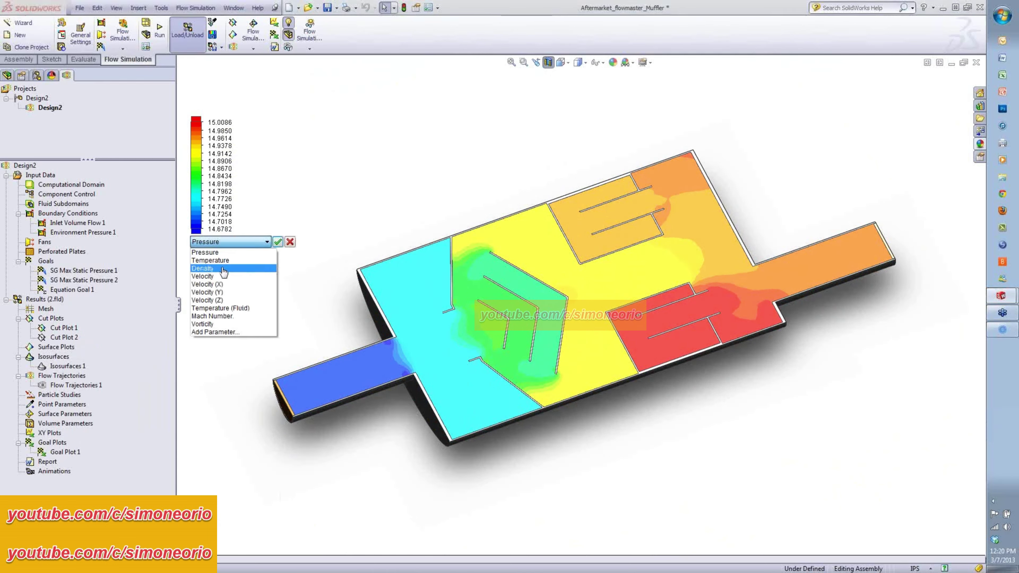
pyautogui.click(216, 276)
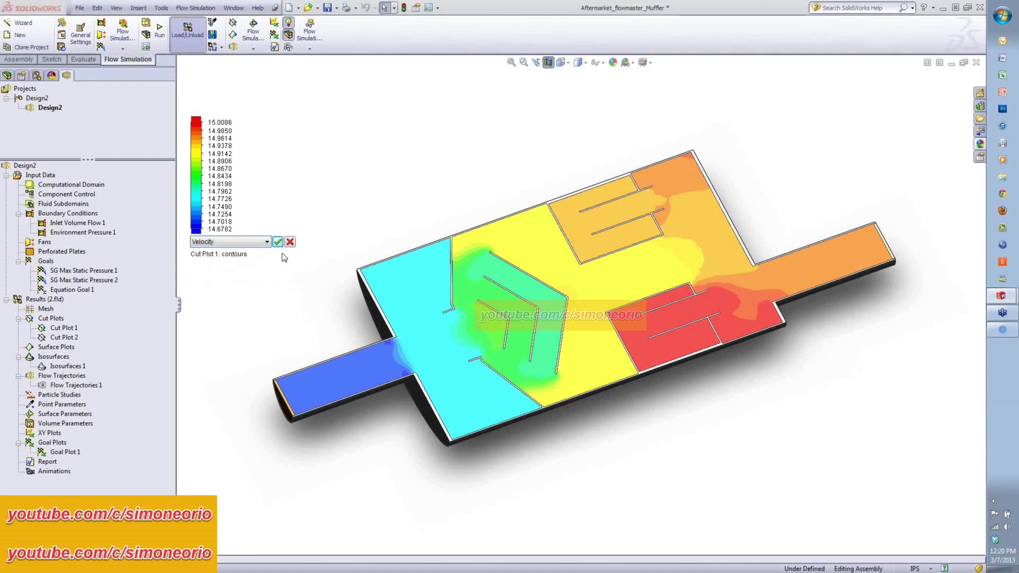
pyautogui.click(277, 244)
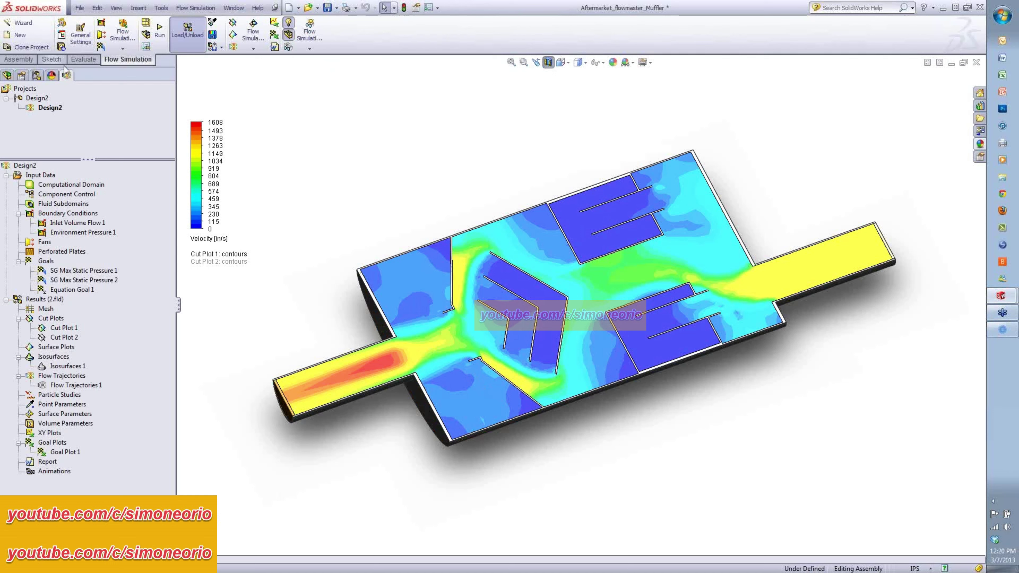
# Enable the Office Products command tab and browse the Office Products and Evaluate tabs
pyautogui.rightClick(93, 60)
pyautogui.click(129, 121)
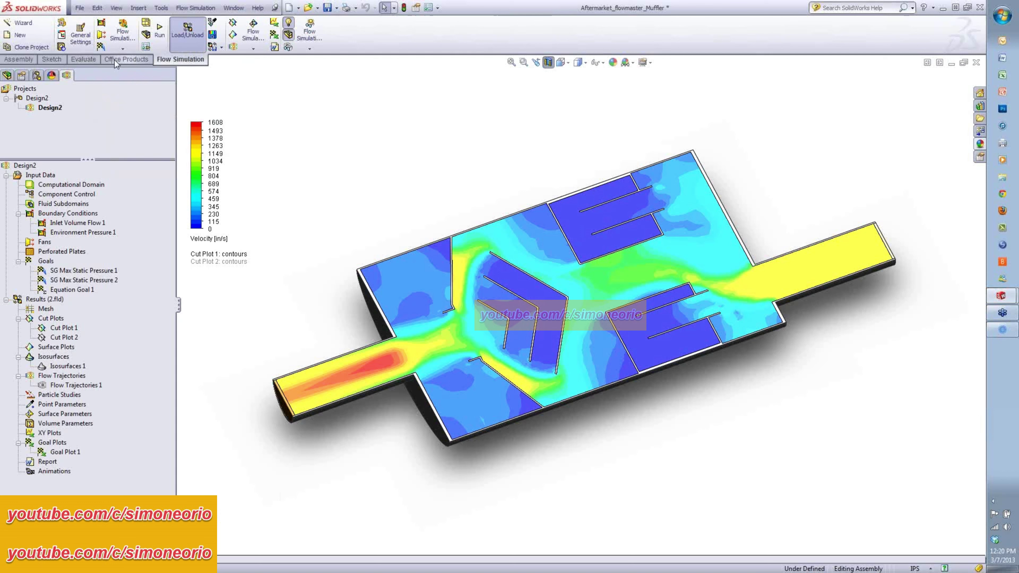
pyautogui.click(126, 59)
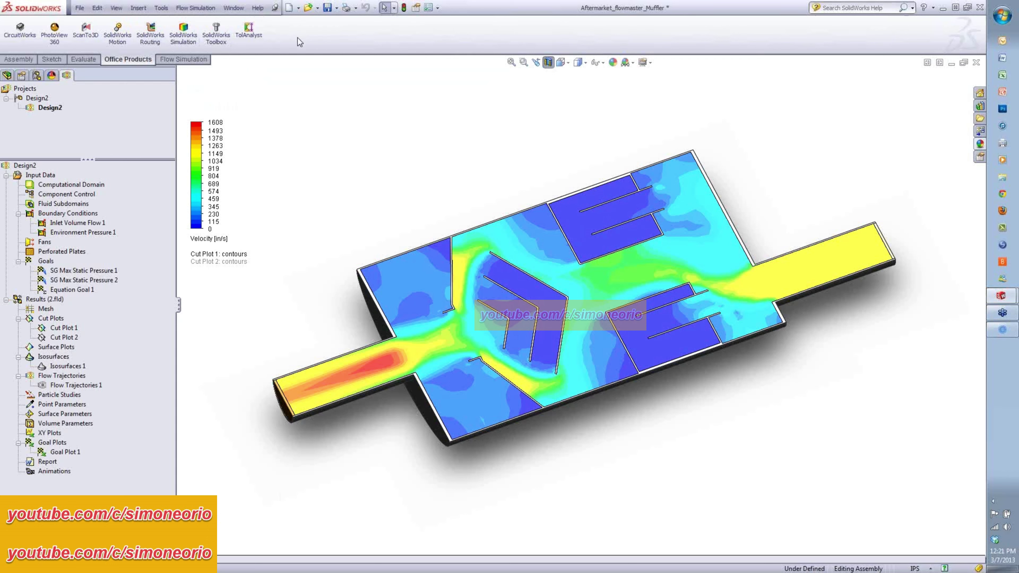
pyautogui.click(83, 62)
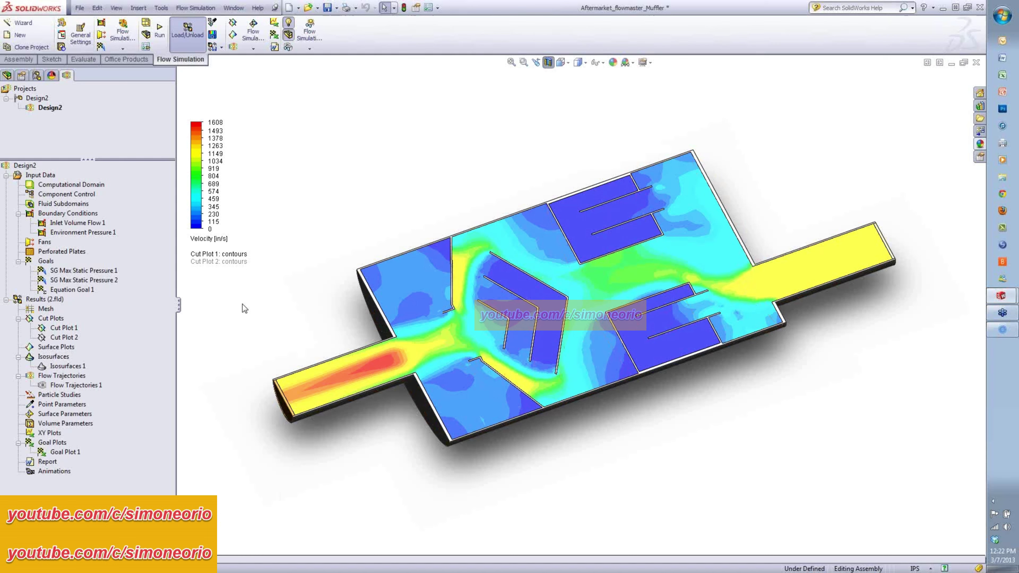
# Clear and hide the velocity Cut Plot 1
pyautogui.rightClick(64, 327)
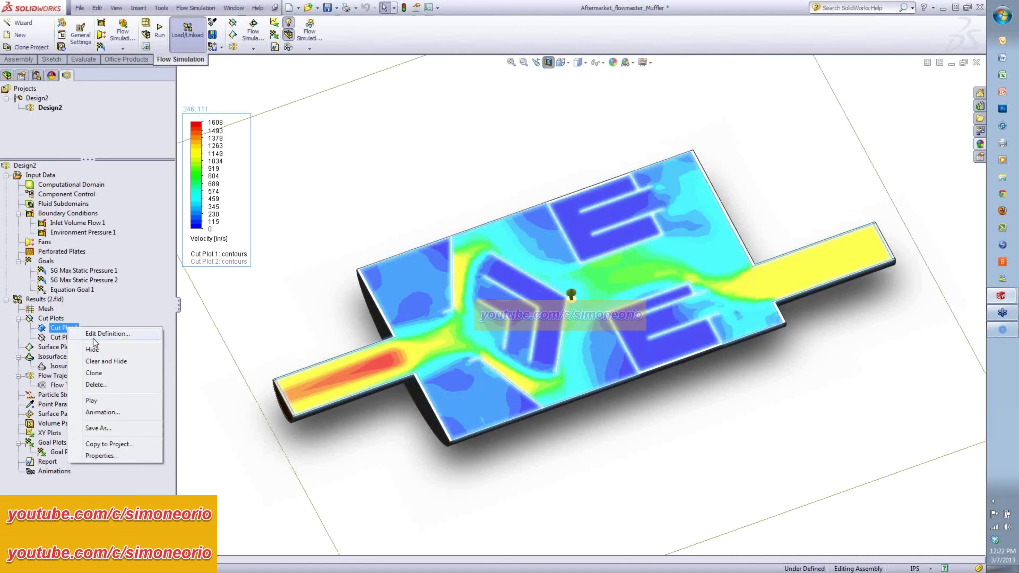
pyautogui.click(106, 361)
pyautogui.click(76, 368)
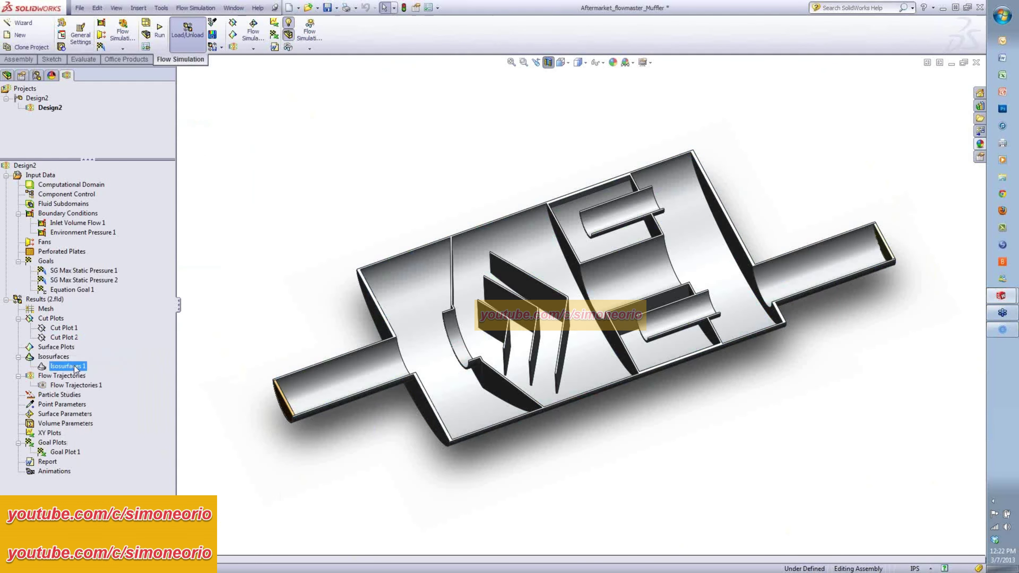
pyautogui.rightClick(75, 368)
pyautogui.click(93, 357)
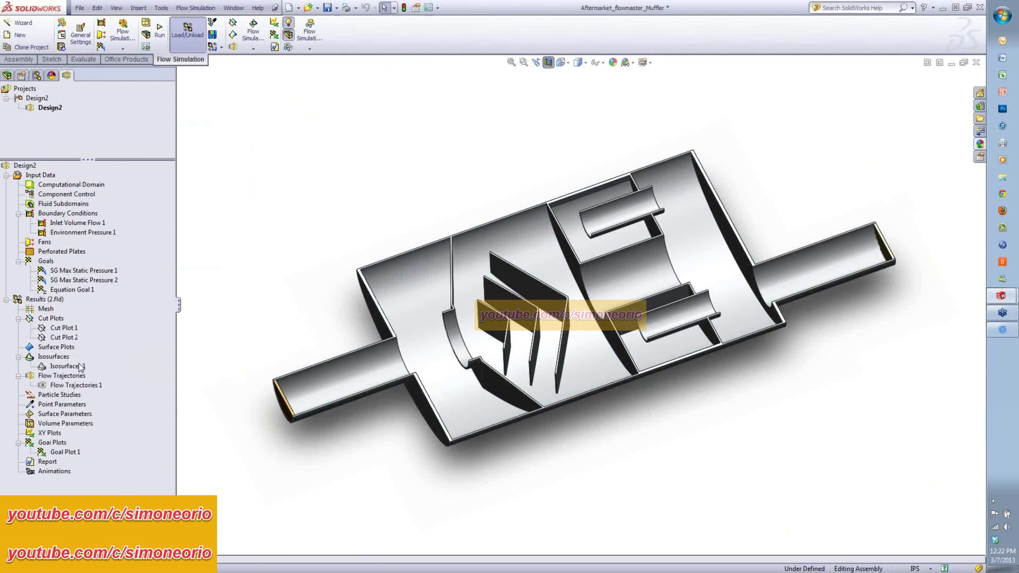
# Show Flow Trajectories 1's pressure-coloured streamlines (14.6782–15.0086 lbf/in^2)
pyautogui.click(79, 386)
pyautogui.rightClick(79, 386)
pyautogui.click(105, 402)
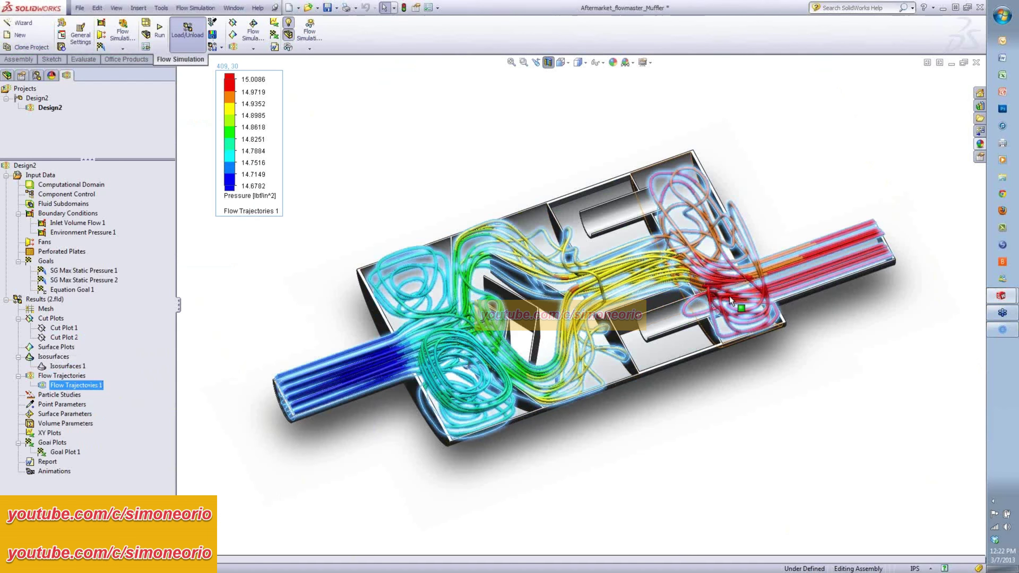
# Set Flow Trajectories 1 appearance to Arrows and play the animation through the aftermarket muffler
pyautogui.click(767, 412)
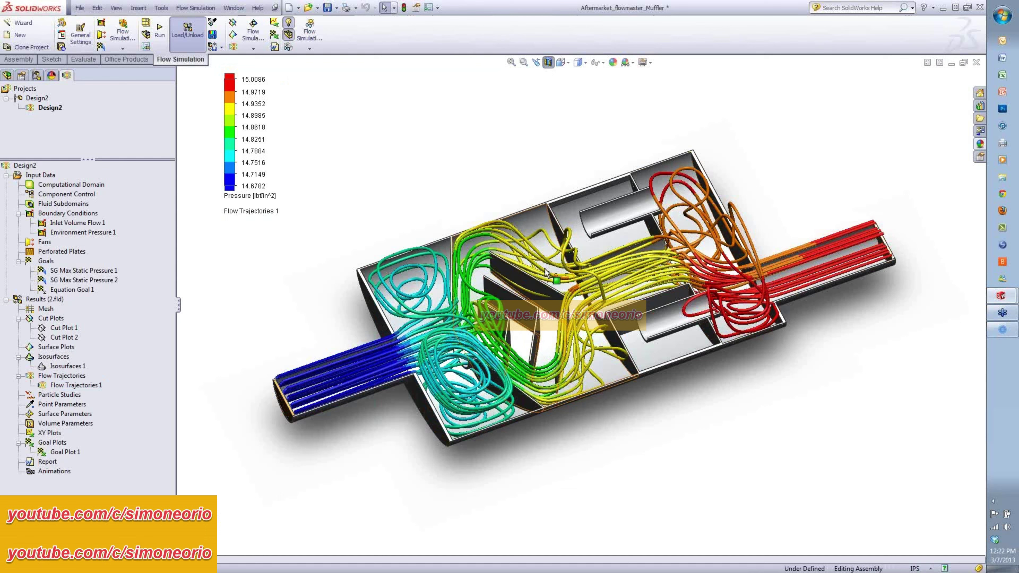
pyautogui.rightClick(89, 386)
pyautogui.click(120, 392)
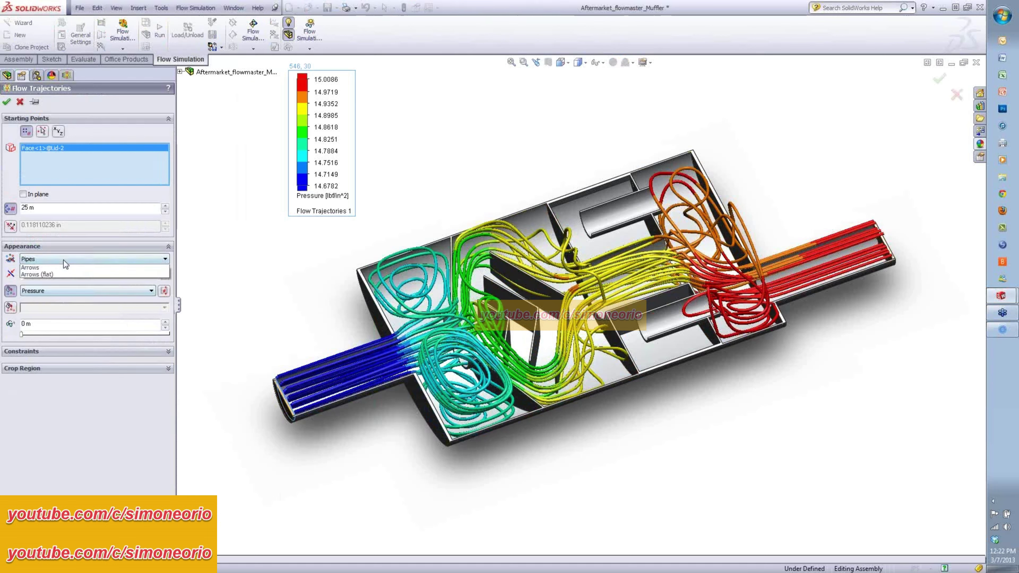
pyautogui.click(64, 259)
pyautogui.click(48, 291)
pyautogui.click(6, 102)
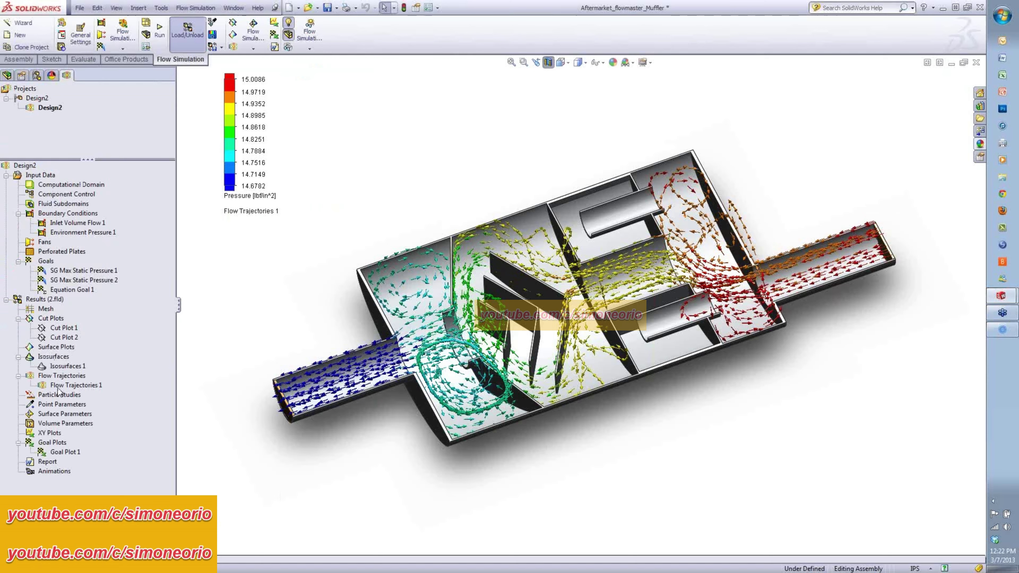
pyautogui.rightClick(60, 386)
pyautogui.click(82, 461)
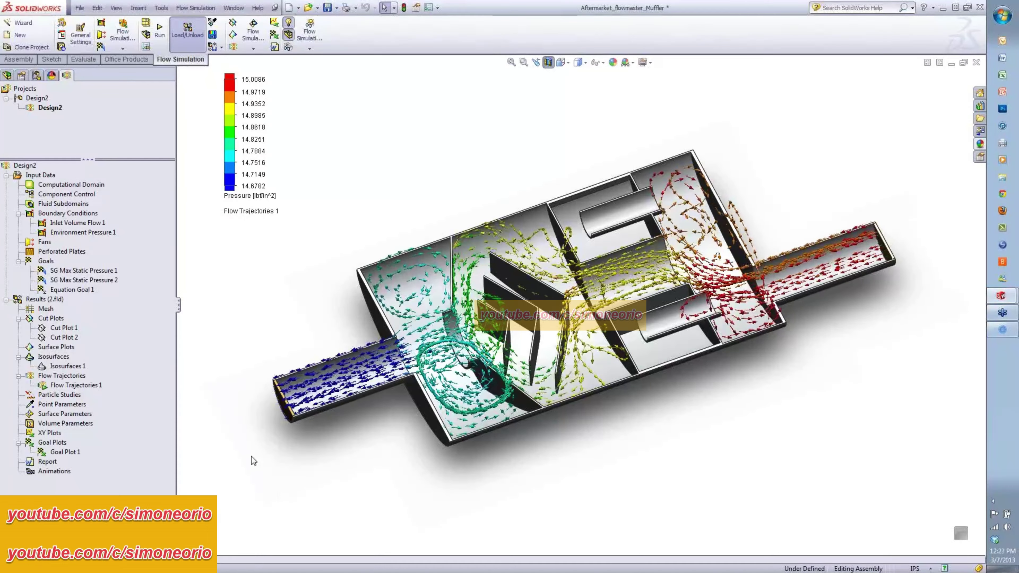
# Stop the animation, show Goal Plot 1's Equation Goal 1 table (0.2818 lbf/in^2), then close it
pyautogui.rightClick(89, 386)
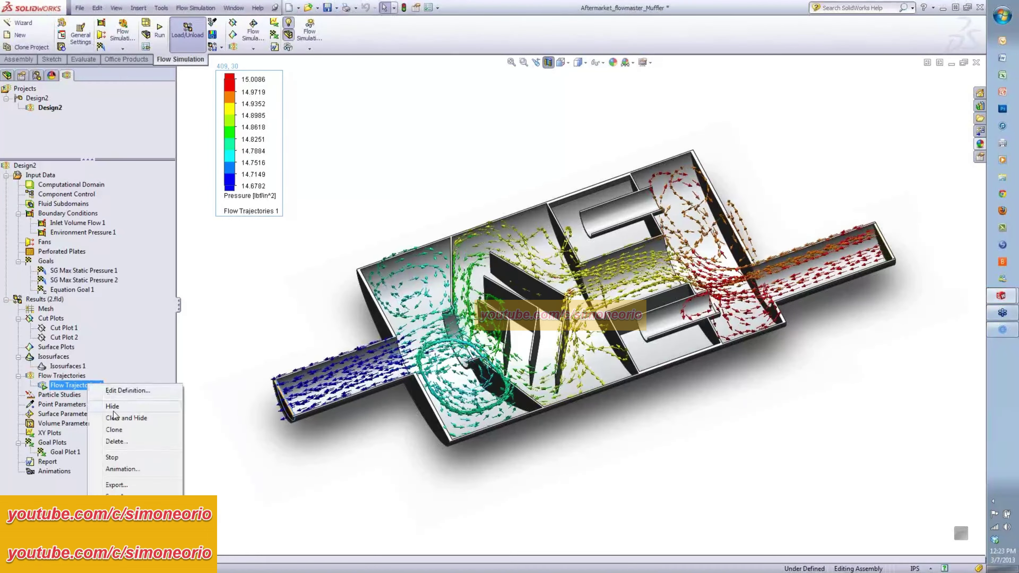
pyautogui.click(120, 459)
pyautogui.rightClick(77, 454)
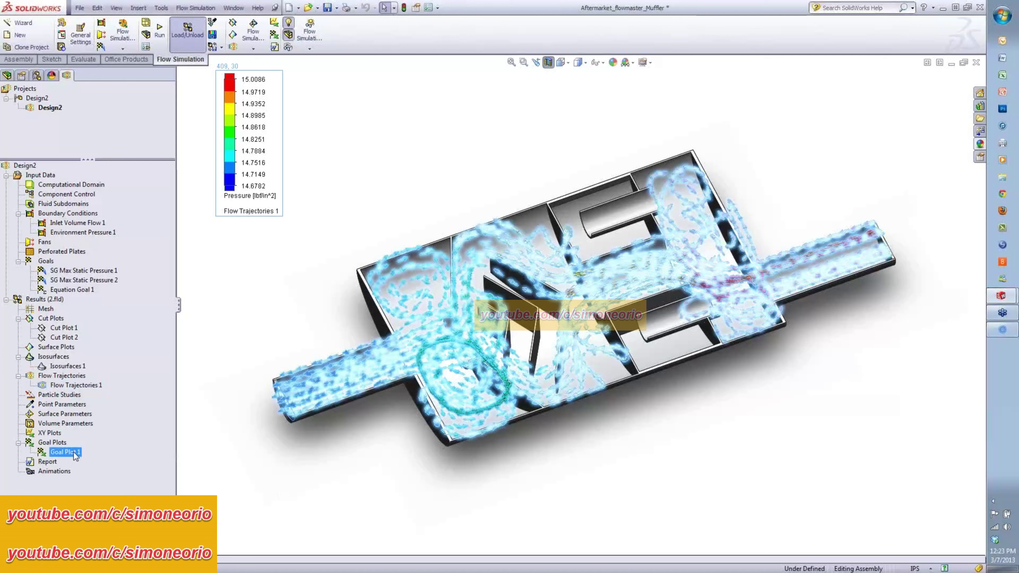
pyautogui.click(108, 460)
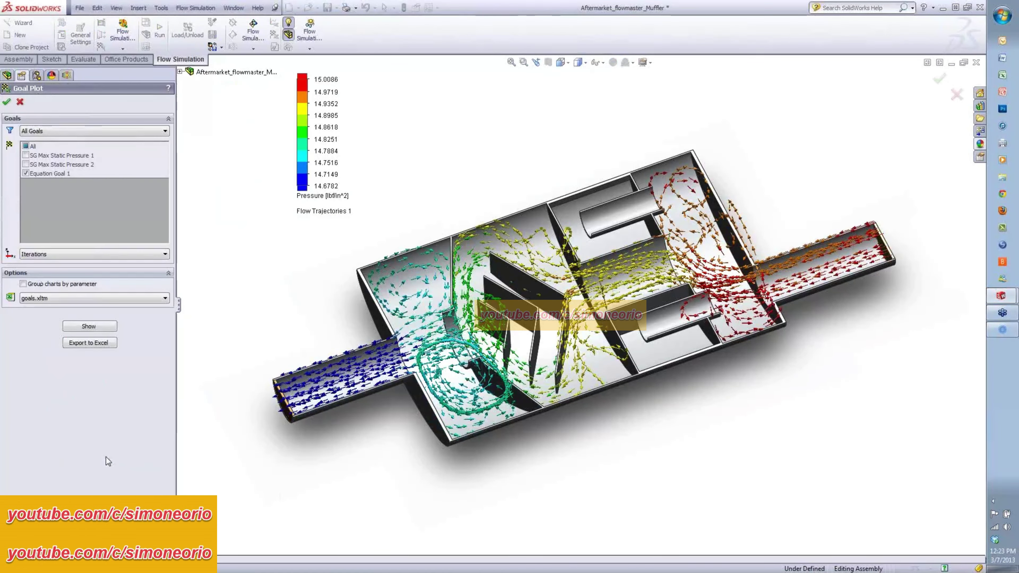
pyautogui.click(89, 327)
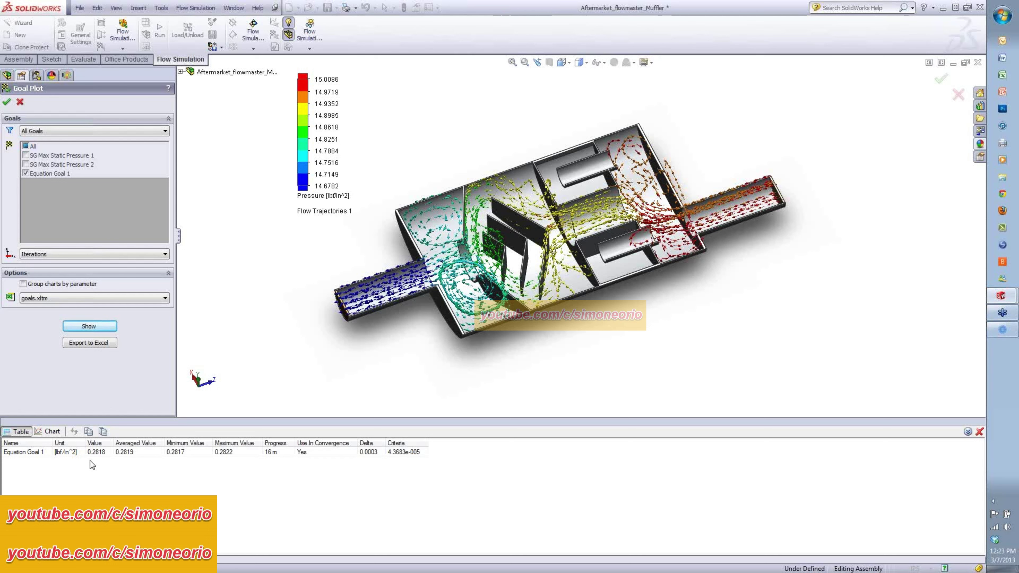
pyautogui.click(20, 102)
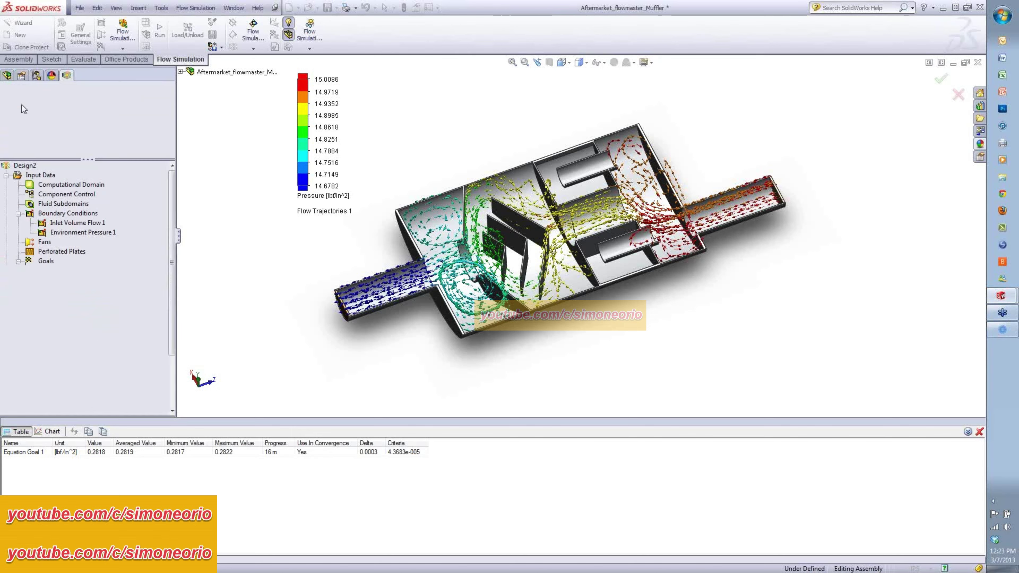